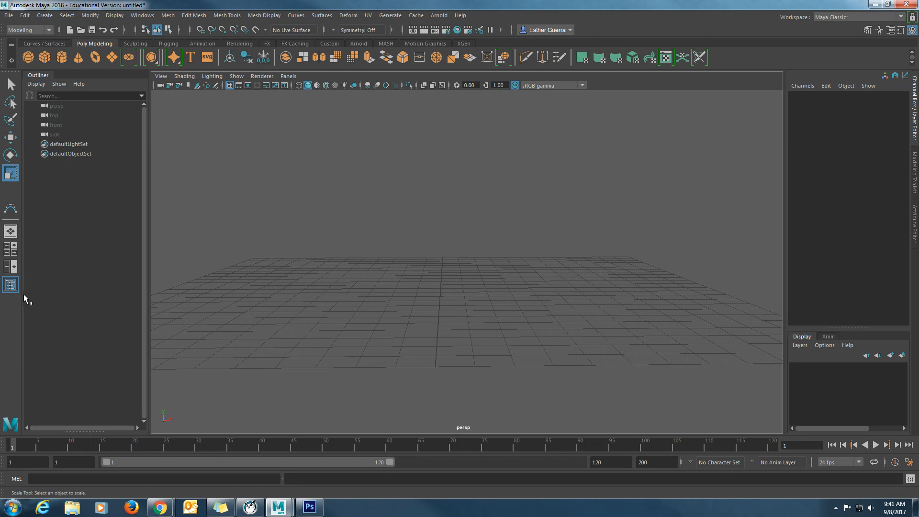
# - Switch to the four-view layout and enlarge the front view to fill the workspace
pyautogui.click(12, 249)
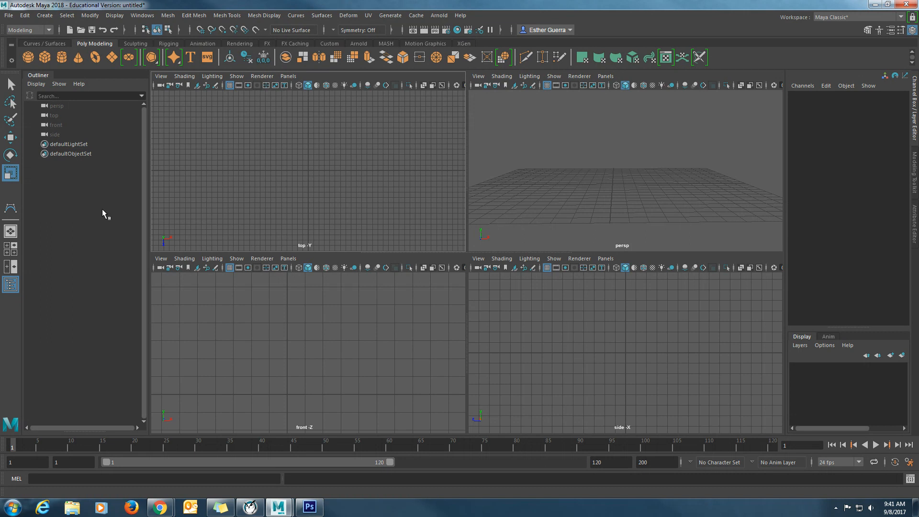
pyautogui.scroll(-5, 294, 383)
pyautogui.keyDown('alt'); pyautogui.moveTo(298, 385); pyautogui.dragTo(304, 365, button='middle'); pyautogui.keyUp('alt')
pyautogui.press('space')
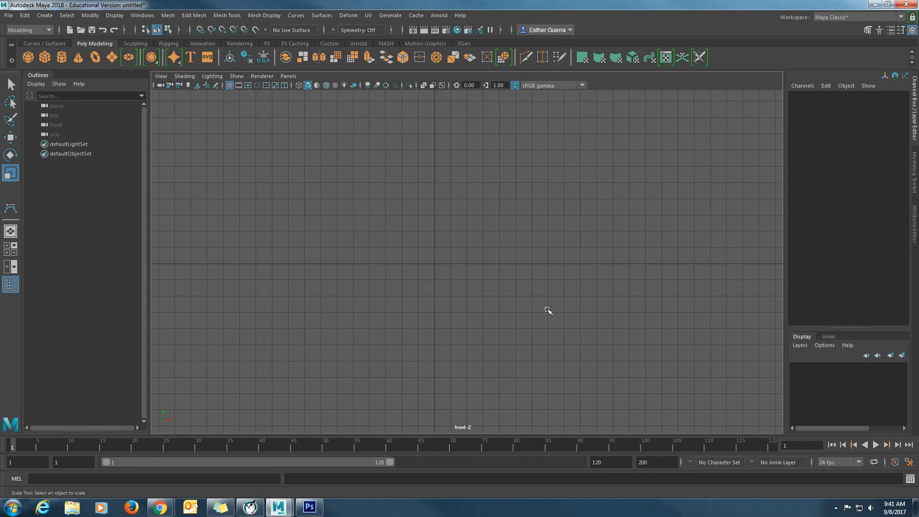
pyautogui.scroll(-1, 417, 301)
pyautogui.moveTo(409, 329)
pyautogui.keyDown('alt'); pyautogui.mouseDown(button='middle')
pyautogui.moveTo(425, 330)
pyautogui.moveTo(418, 322)
pyautogui.mouseUp(button='middle'); pyautogui.keyUp('alt')
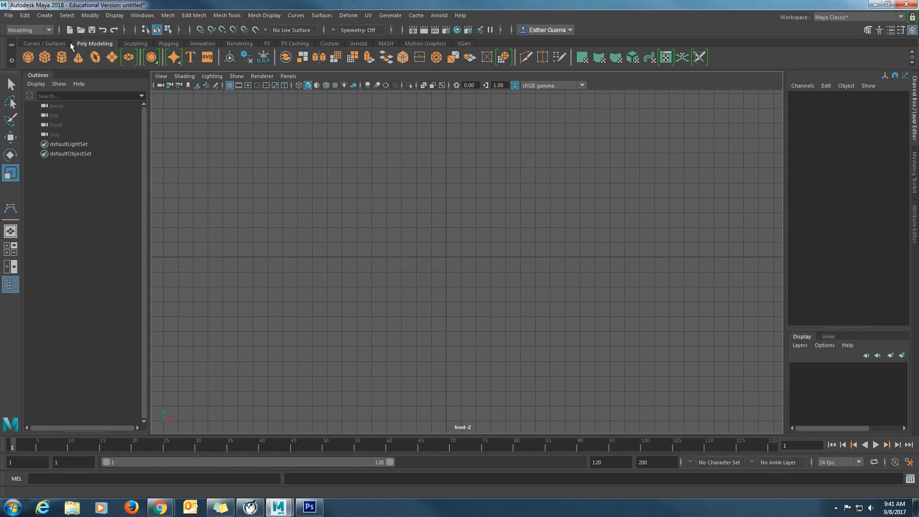
# - Activate the CV Curve Tool with its options shown, keeping the 3 Cubic degree and uniform knot spacing
pyautogui.click(44, 15)
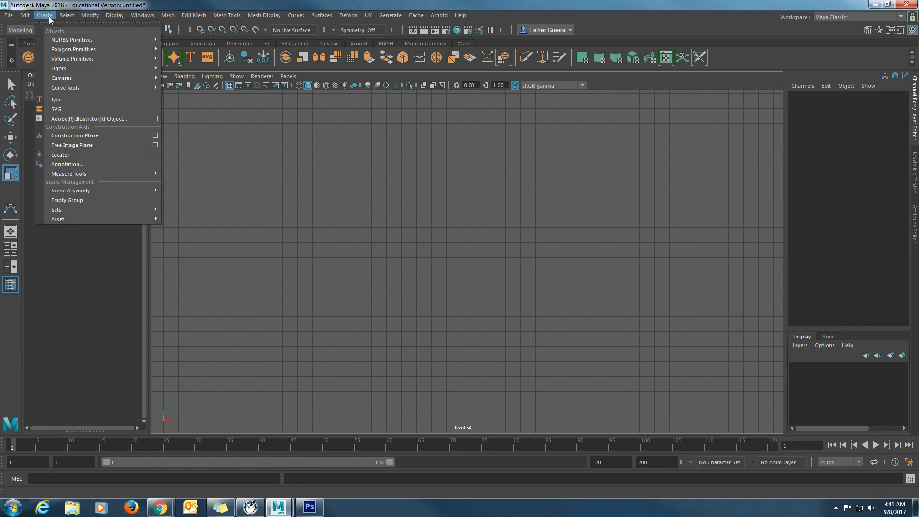
pyautogui.moveTo(68, 90)
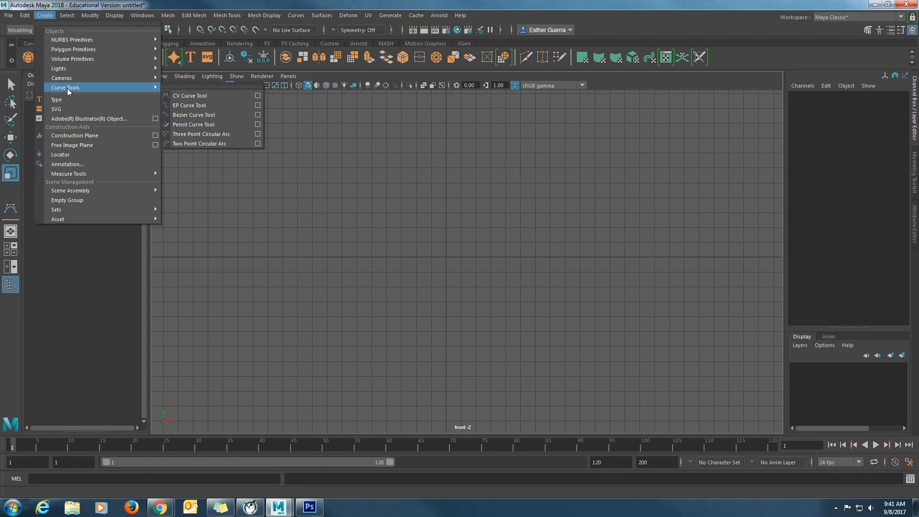
pyautogui.click(258, 96)
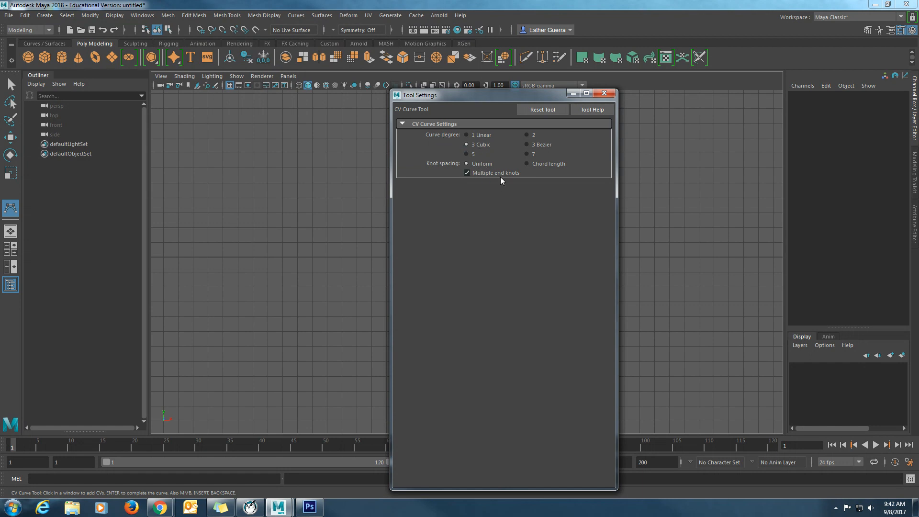
pyautogui.click(610, 94)
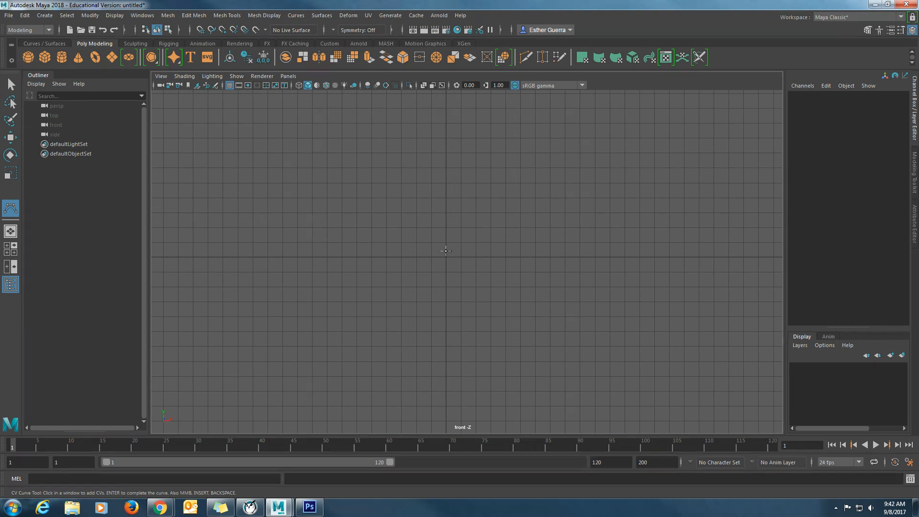
# - Draw the goblet bowl's half profile from just above the origin, up around the rim and down to the stem top, stacking points at sharp corners
pyautogui.click(446, 250)
pyautogui.click(445, 251)
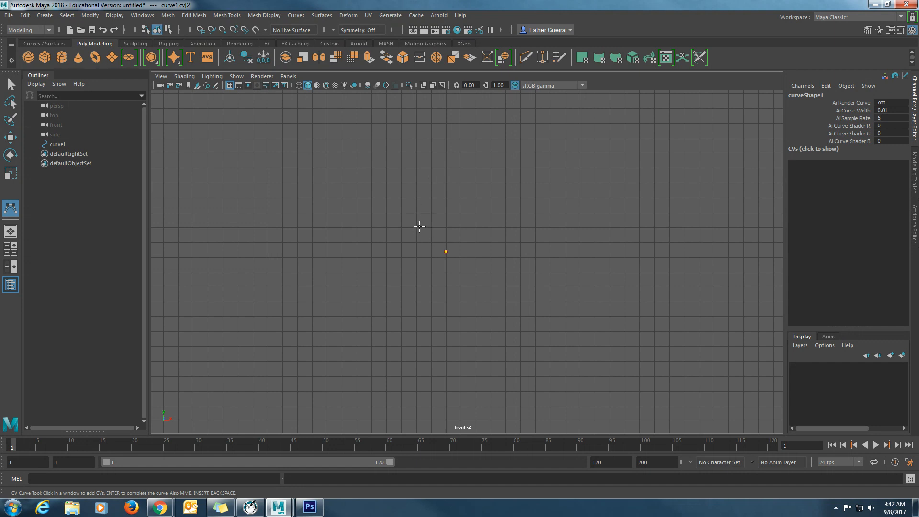
pyautogui.click(417, 235)
pyautogui.click(417, 200)
pyautogui.click(416, 153)
pyautogui.click(405, 149)
pyautogui.click(404, 158)
pyautogui.click(405, 233)
pyautogui.click(424, 260)
pyautogui.click(439, 264)
pyautogui.click(439, 263)
pyautogui.click(439, 263)
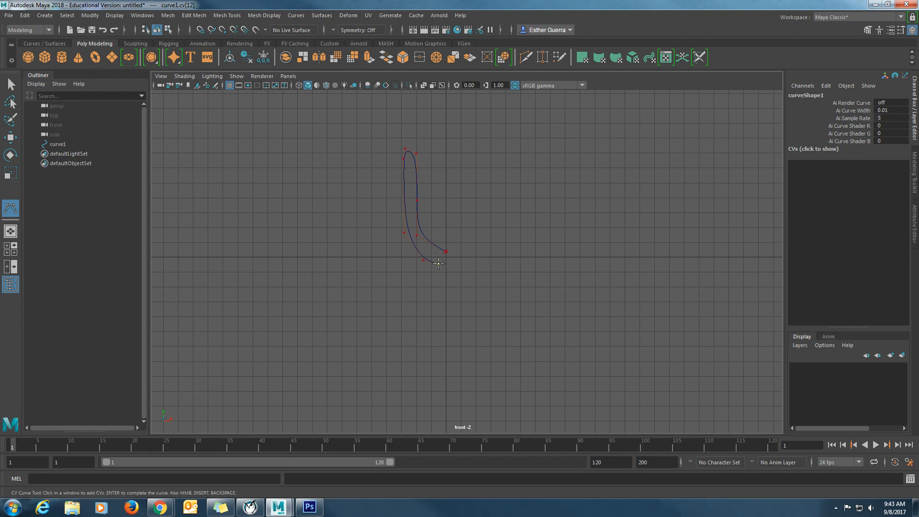
# - Continue the curve down the stem and around the flared base to the centre axis, redoing misplaced stem points, and finish the curve
pyautogui.click(440, 342)
pyautogui.hotkey('ctrl', 'z')
pyautogui.click(440, 341)
pyautogui.hotkey('ctrl', 'z')
pyautogui.click(439, 341)
pyautogui.click(439, 342)
pyautogui.click(432, 348)
pyautogui.click(416, 349)
pyautogui.click(400, 354)
pyautogui.click(399, 362)
pyautogui.click(400, 362)
pyautogui.click(447, 363)
pyautogui.click(446, 362)
pyautogui.press('space')
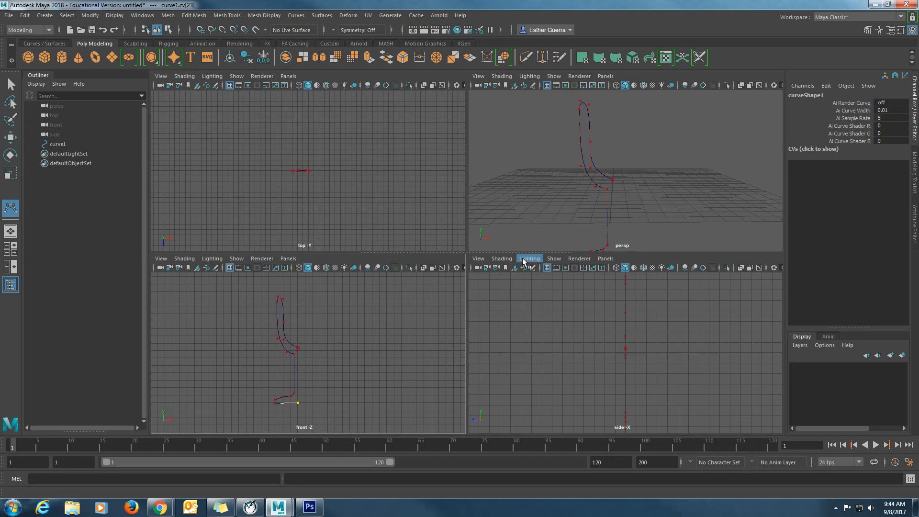
pyautogui.press('r')
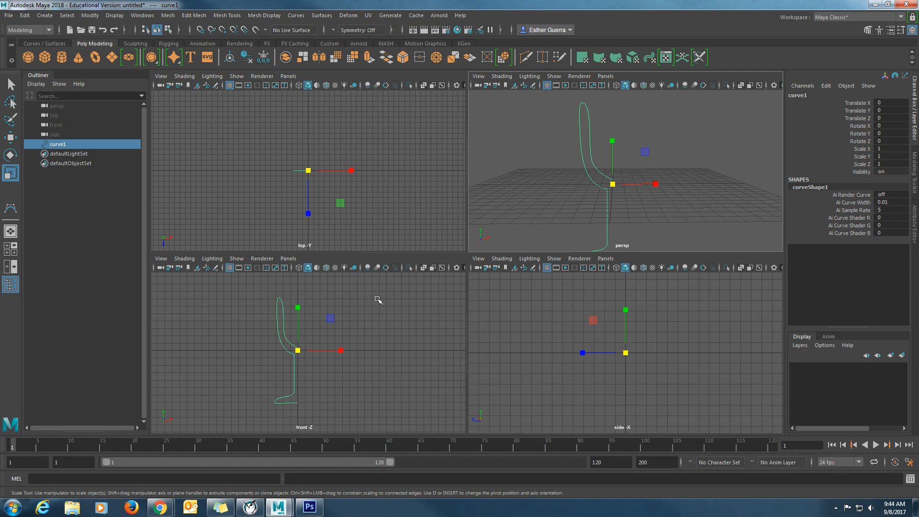
# - Move the curve's last control vertices at the centre axis slightly down to level the base's underside
pyautogui.scroll(4, 306, 408)
pyautogui.scroll(4, 305, 408)
pyautogui.keyDown('alt'); pyautogui.moveTo(304, 407); pyautogui.dragTo(367, 211, button='middle'); pyautogui.keyUp('alt')
pyautogui.rightClick(328, 369)
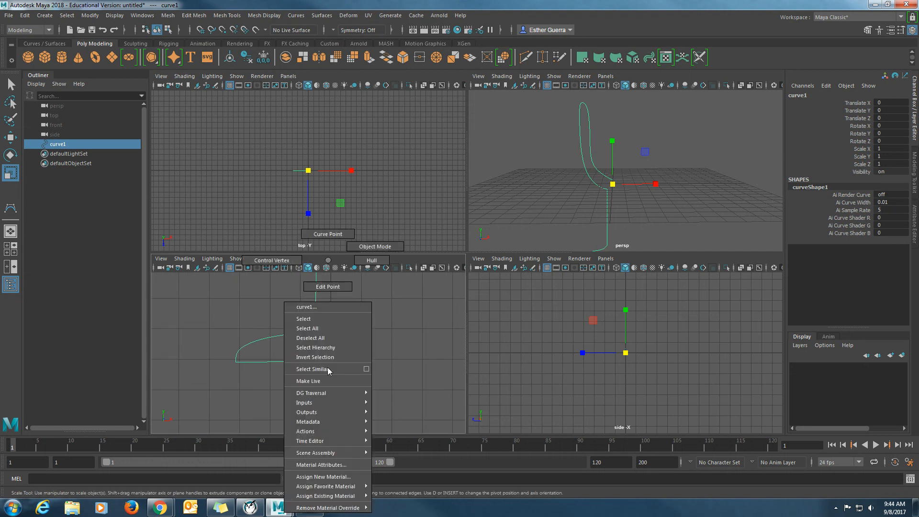
pyautogui.click(271, 260)
pyautogui.moveTo(359, 383); pyautogui.dragTo(320, 346)
pyautogui.press('w')
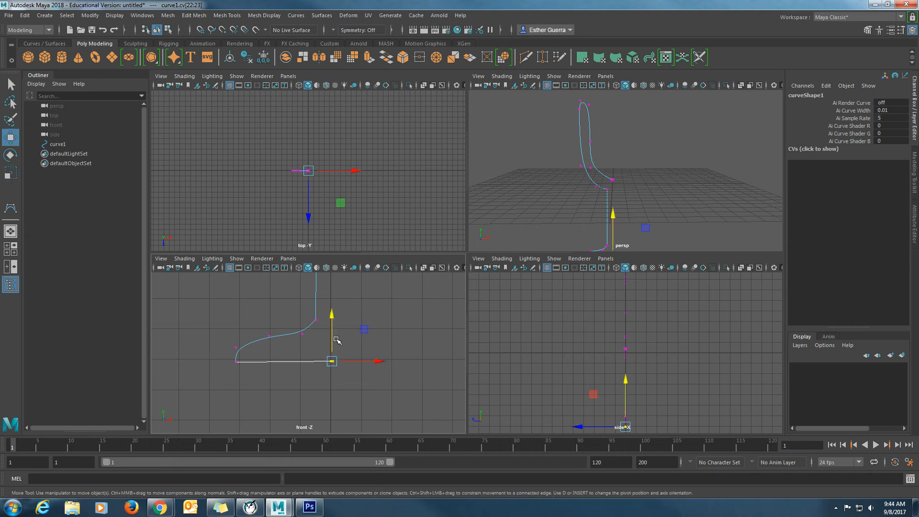
pyautogui.moveTo(333, 313); pyautogui.dragTo(334, 318)
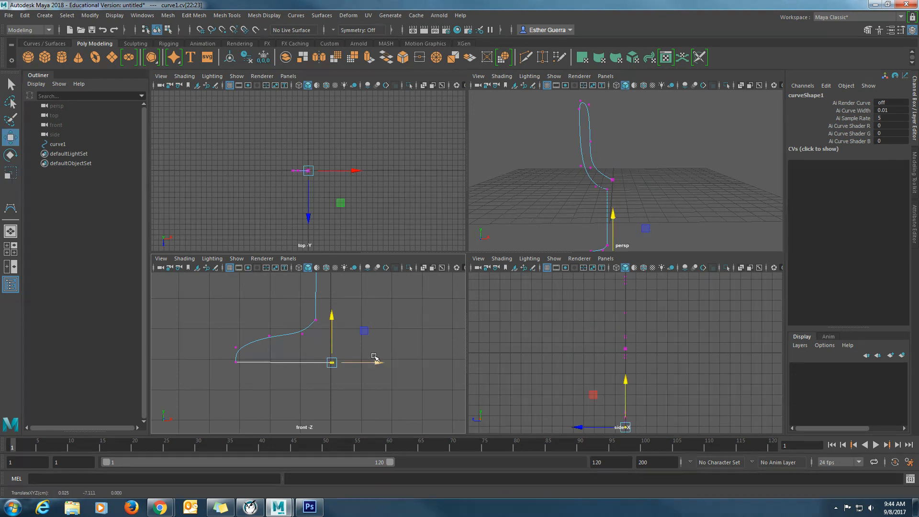
pyautogui.click(367, 376)
pyautogui.click(339, 364)
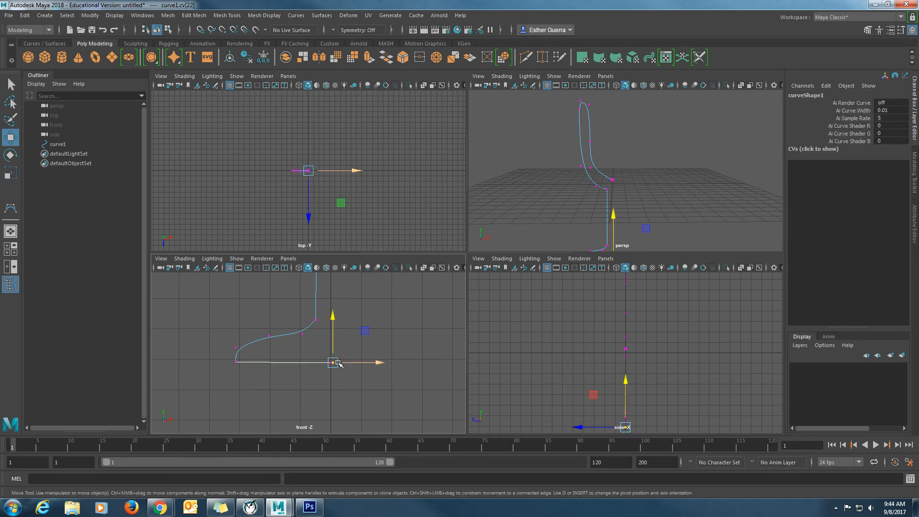
pyautogui.click(367, 376)
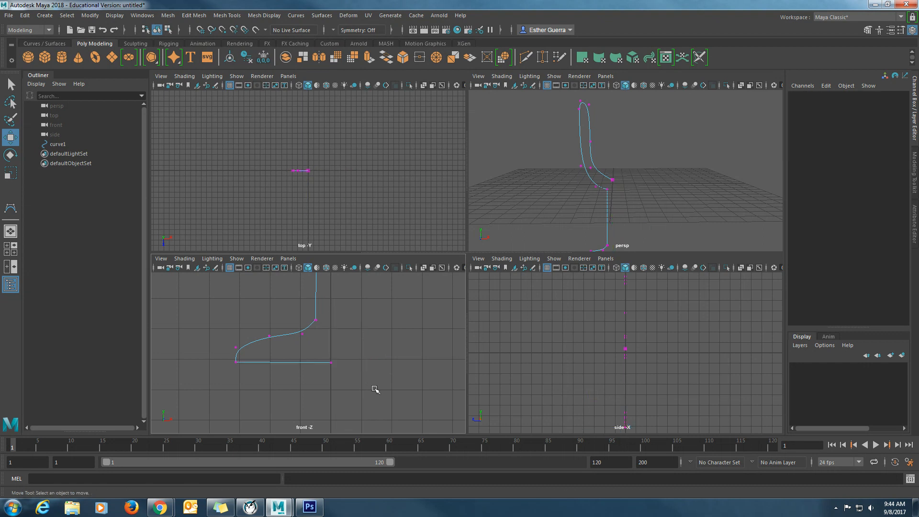
# - Select the whole profile curve in object mode and open the Revolve options
pyautogui.keyDown('alt'); pyautogui.moveTo(355, 353); pyautogui.dragTo(340, 394, button='middle'); pyautogui.keyUp('alt')
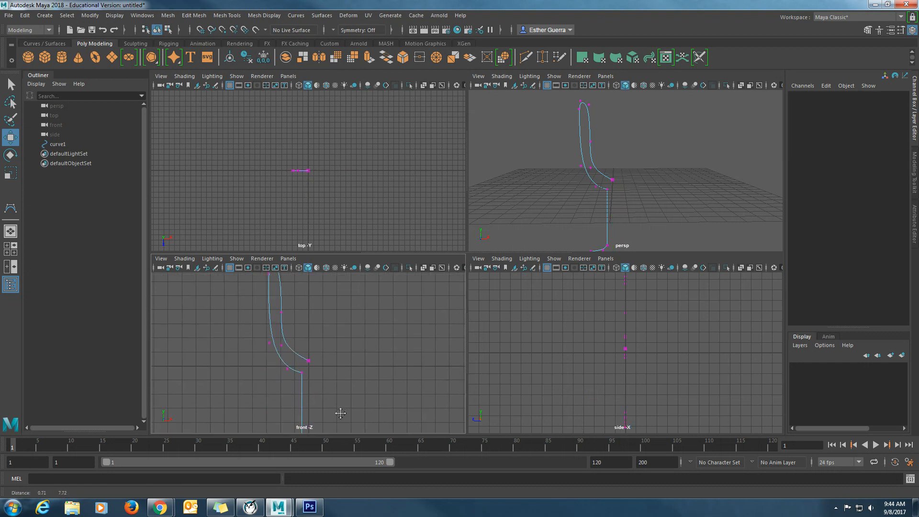
pyautogui.scroll(6, 318, 380)
pyautogui.scroll(-8, 345, 399)
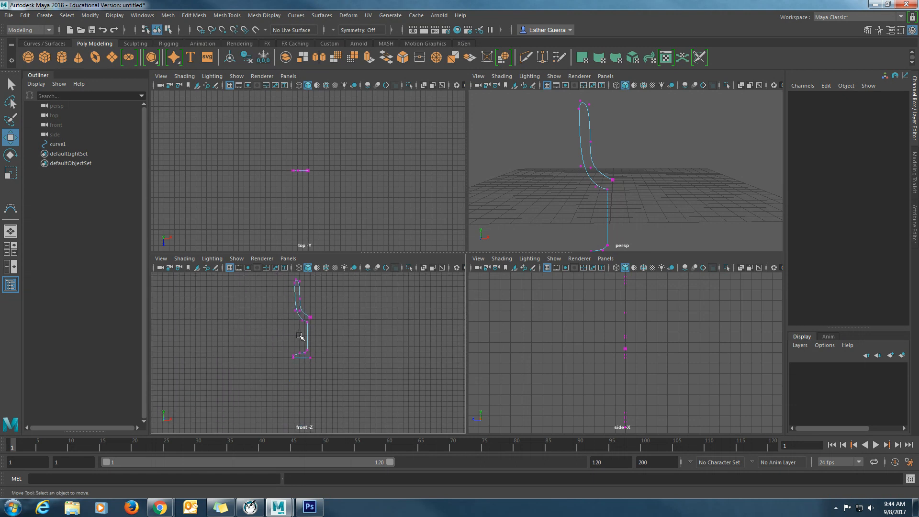
pyautogui.moveTo(302, 336); pyautogui.dragTo(351, 248, button='right')
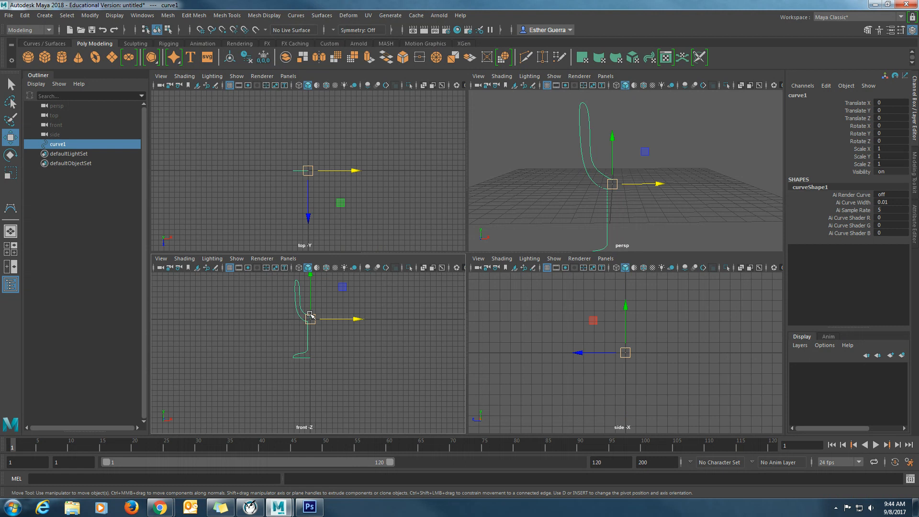
pyautogui.click(295, 16)
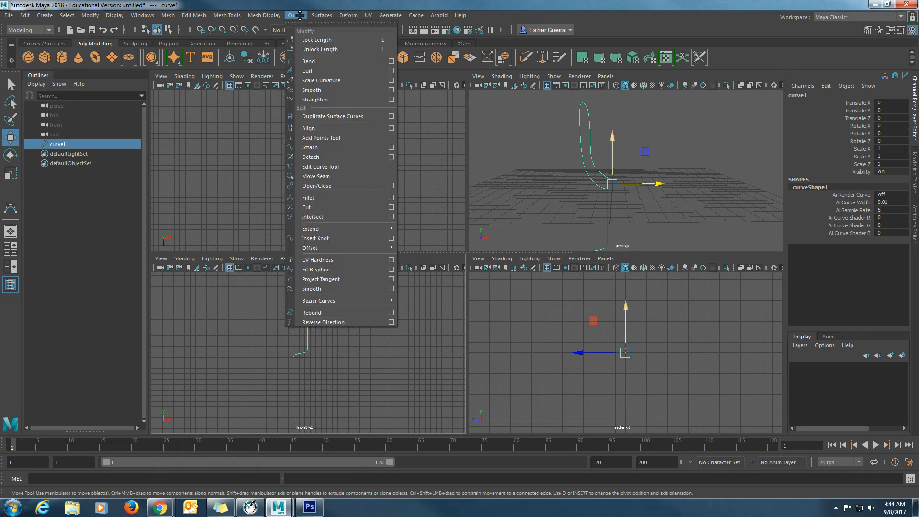
pyautogui.moveTo(263, 17)
pyautogui.moveTo(329, 17)
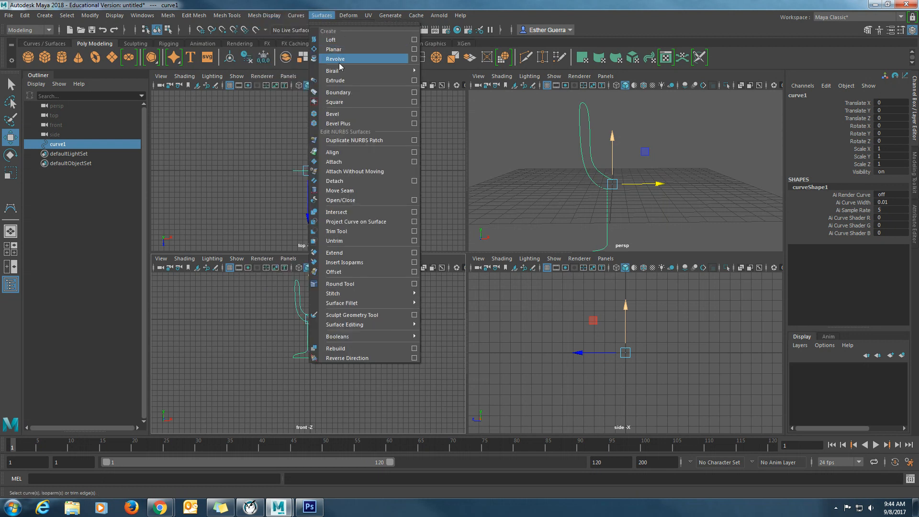
pyautogui.click(415, 59)
pyautogui.moveTo(252, 119); pyautogui.dragTo(598, 120)
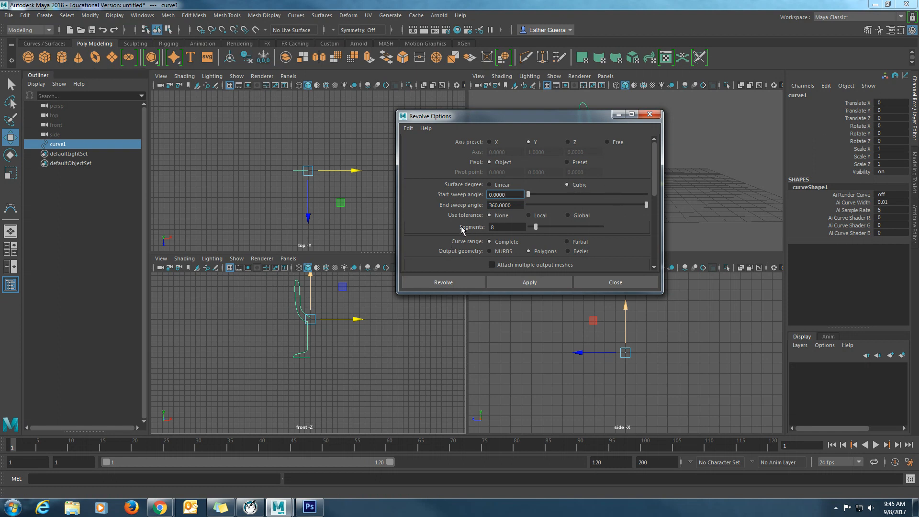
# - Revolve the profile around Y into quad polygons with a tessellation count of 800
pyautogui.scroll(-1, 462, 231)
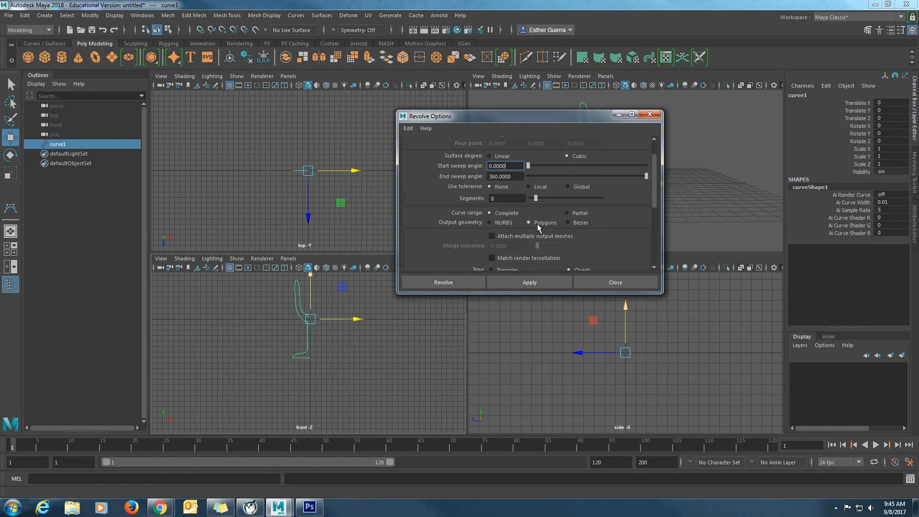
pyautogui.scroll(-1, 539, 228)
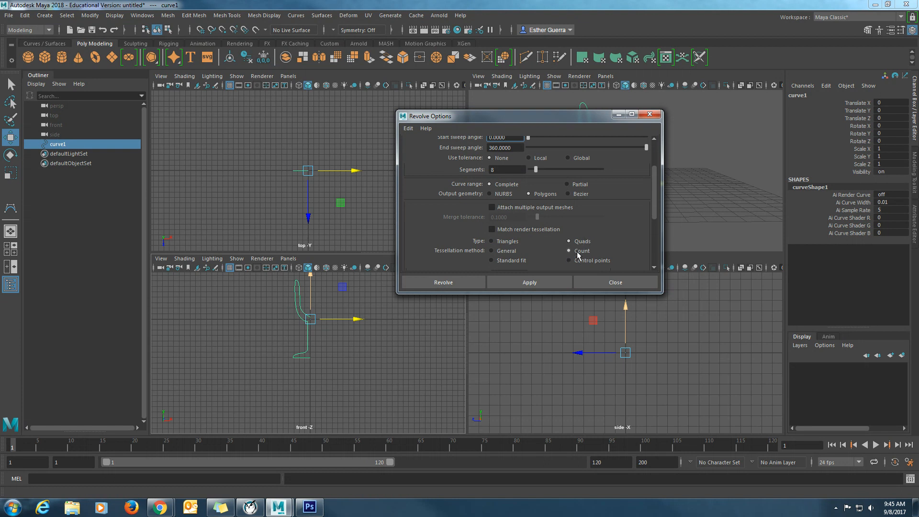
pyautogui.scroll(-2, 578, 255)
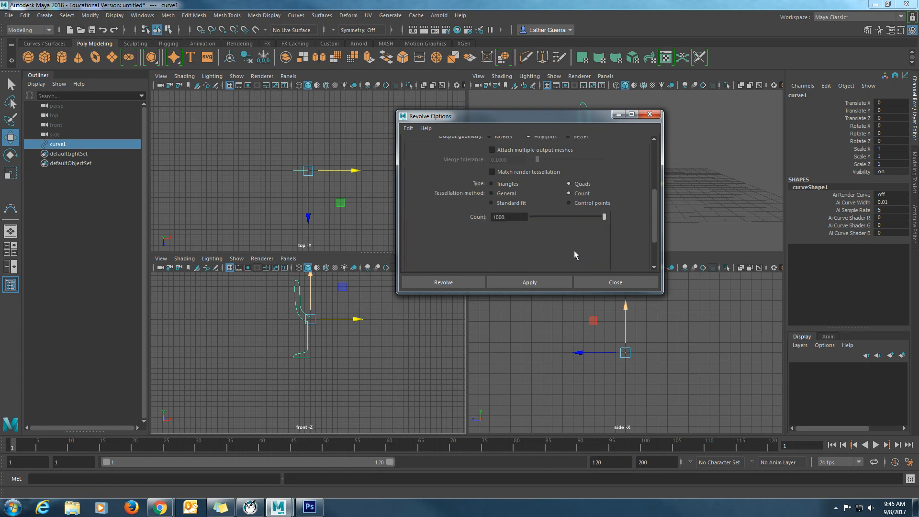
pyautogui.moveTo(510, 218); pyautogui.dragTo(478, 216)
pyautogui.write('80')
pyautogui.click(469, 278)
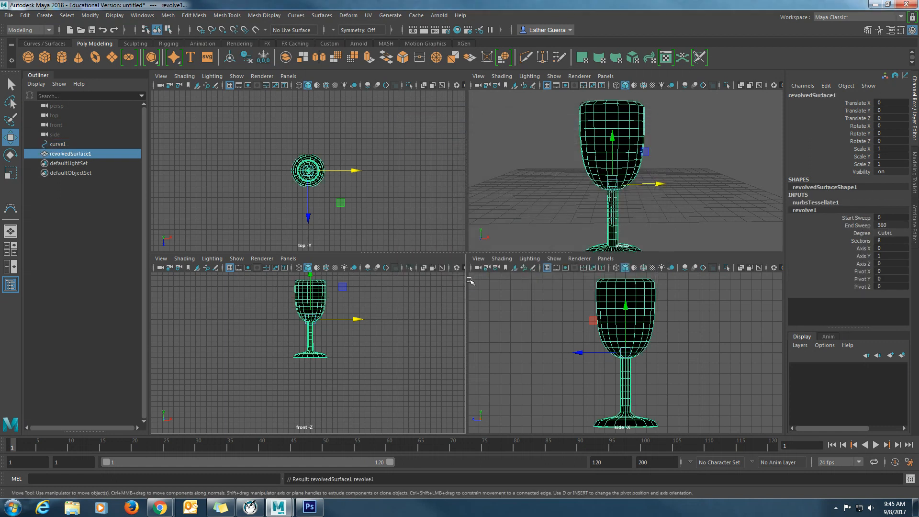
# - Select all faces of the revolved goblet and reverse their normals
pyautogui.moveTo(637, 149)
pyautogui.keyDown('alt'); pyautogui.mouseDown()
pyautogui.moveTo(551, 158)
pyautogui.moveTo(421, 140)
pyautogui.moveTo(362, 233)
pyautogui.moveTo(632, 139)
pyautogui.mouseUp(); pyautogui.keyUp('alt')
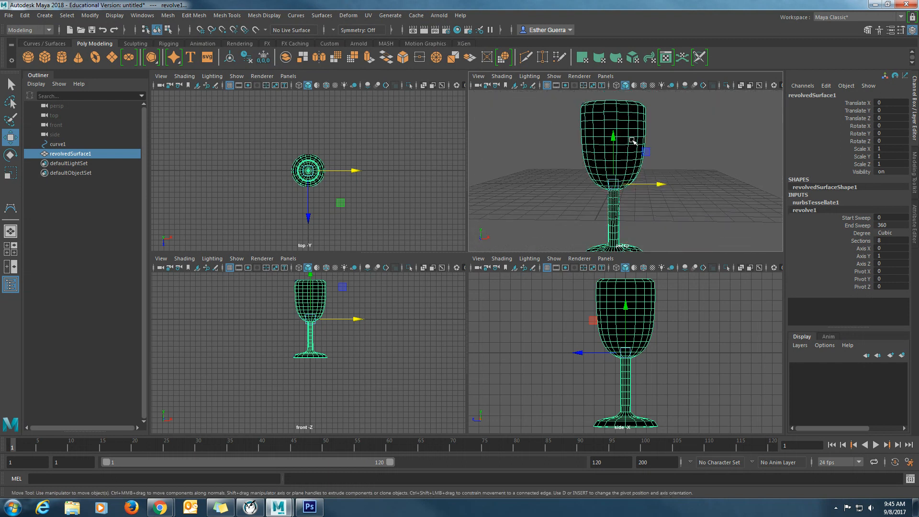
pyautogui.moveTo(632, 140); pyautogui.dragTo(637, 110, button='right')
pyautogui.scroll(-5, 623, 137)
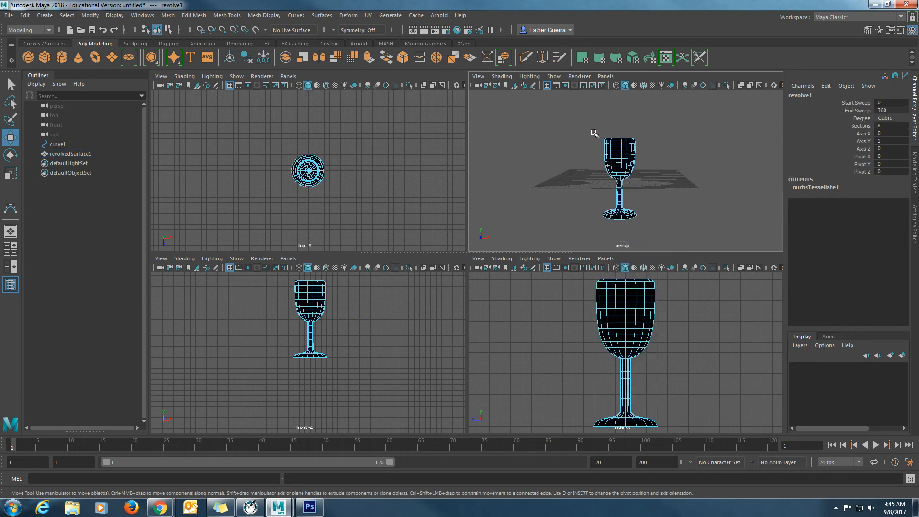
pyautogui.moveTo(620, 157); pyautogui.dragTo(619, 187, button='right')
pyautogui.moveTo(583, 115); pyautogui.dragTo(675, 253)
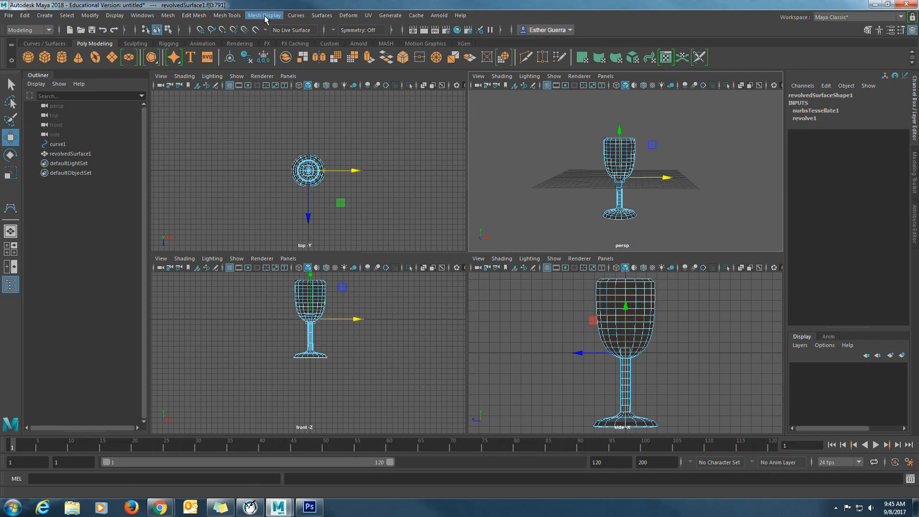
pyautogui.click(221, 16)
pyautogui.moveTo(265, 16)
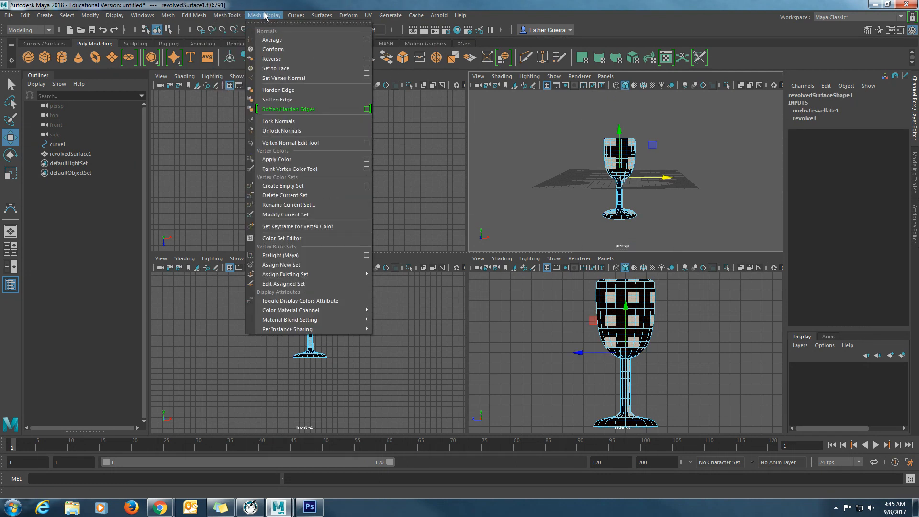
pyautogui.click(286, 59)
pyautogui.click(667, 291)
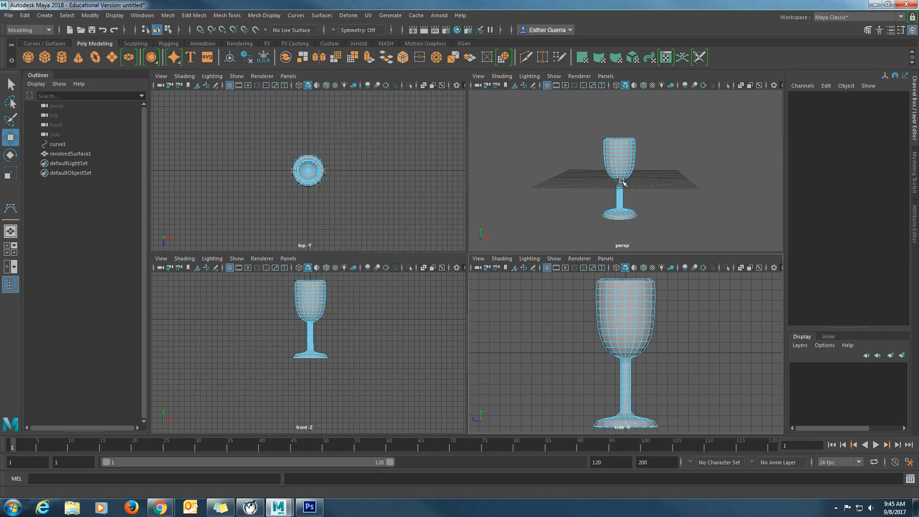
# - Select the goblet as an object and raise it to about Translate Y 7.065 so its base rests on the grid
pyautogui.scroll(3, 621, 175)
pyautogui.moveTo(625, 166); pyautogui.dragTo(652, 150, button='right')
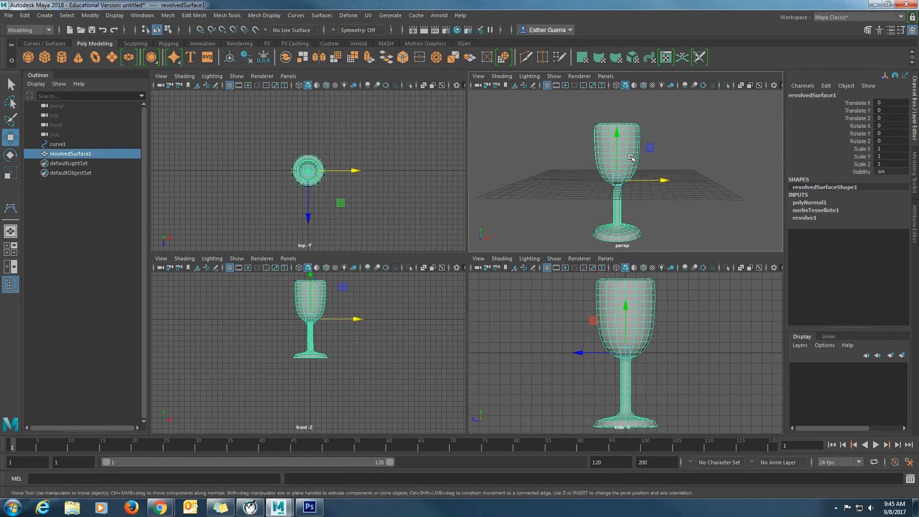
pyautogui.moveTo(616, 135); pyautogui.dragTo(628, 76)
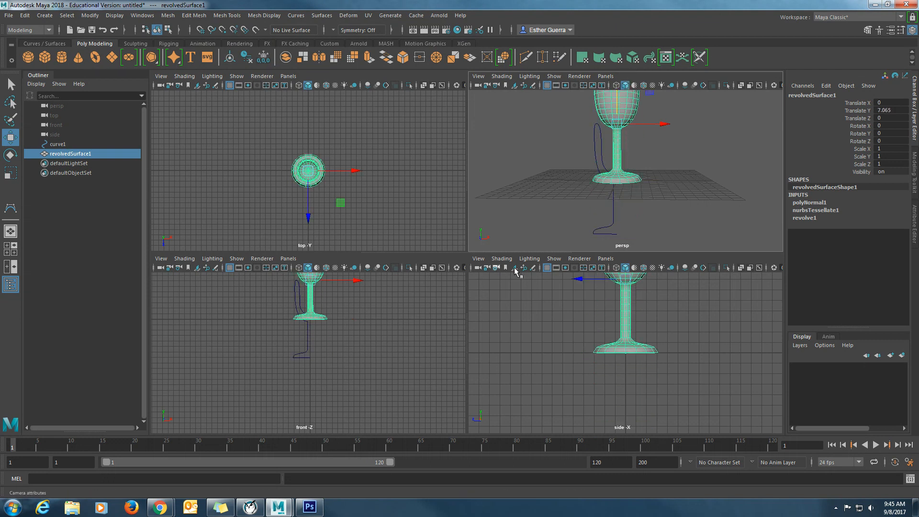
pyautogui.keyDown('alt'); pyautogui.moveTo(640, 158); pyautogui.dragTo(601, 202); pyautogui.keyUp('alt')
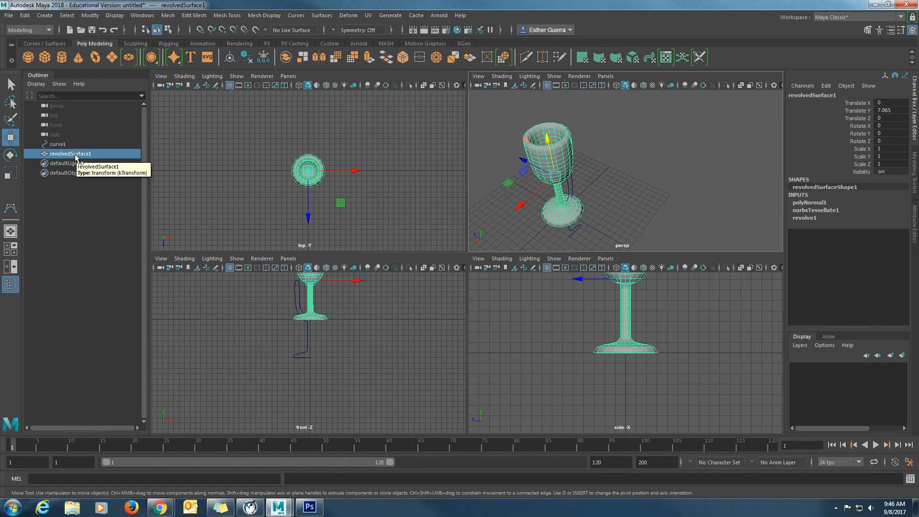
# - Delete the goblet's construction history and delete the original profile curve
pyautogui.click(25, 16)
pyautogui.moveTo(123, 128)
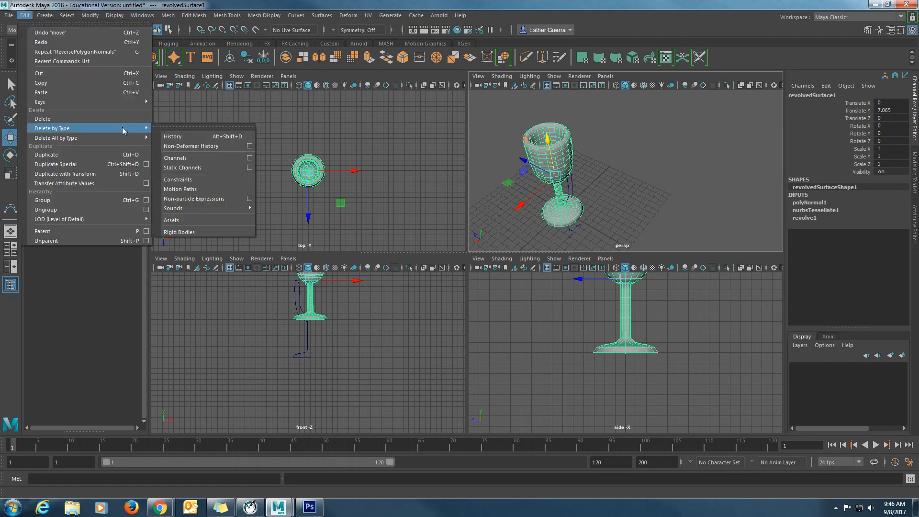
pyautogui.click(215, 137)
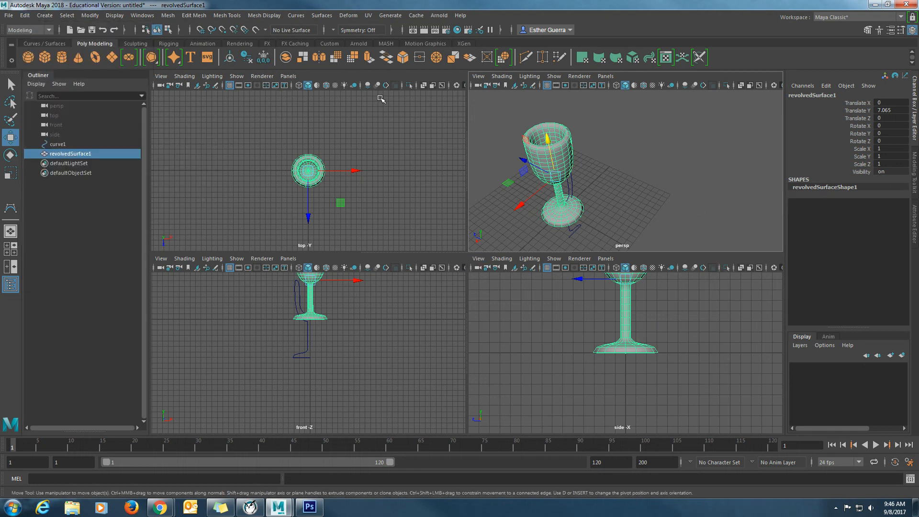
pyautogui.click(306, 352)
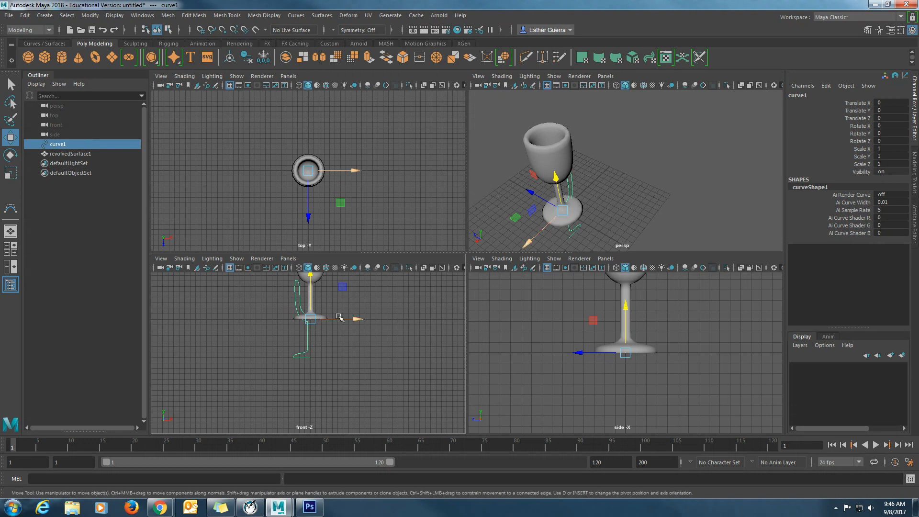
pyautogui.press('Delete')
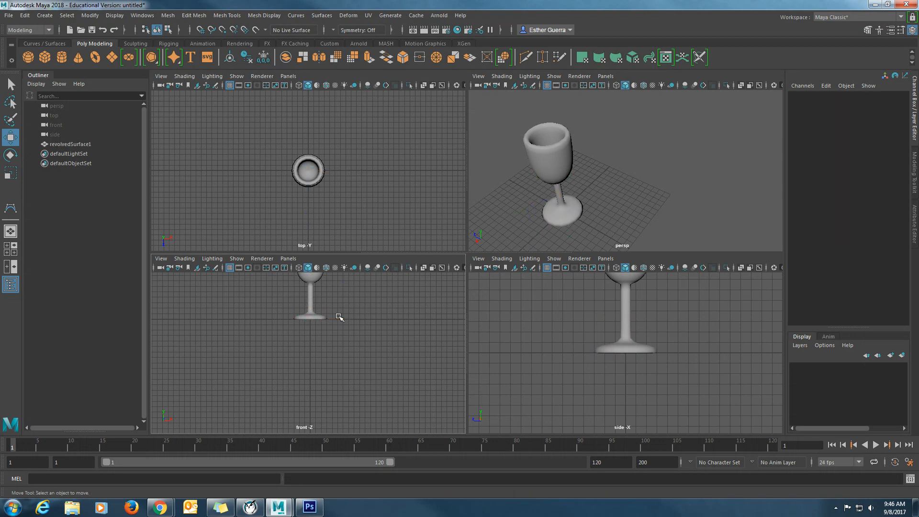
# - Scale the goblet uniformly to about 0.409 and lower it to about Translate Y 4.091
pyautogui.click(559, 168)
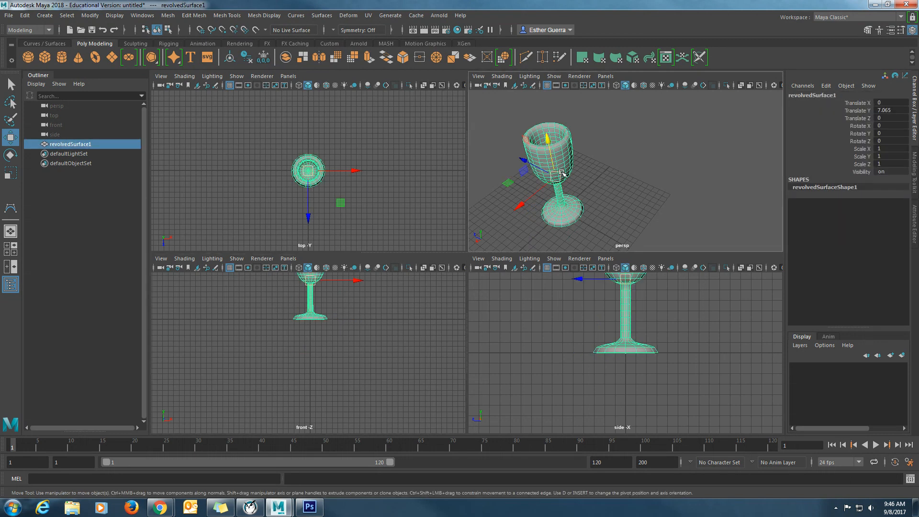
pyautogui.press('r')
pyautogui.moveTo(559, 181); pyautogui.dragTo(521, 195)
pyautogui.press('w')
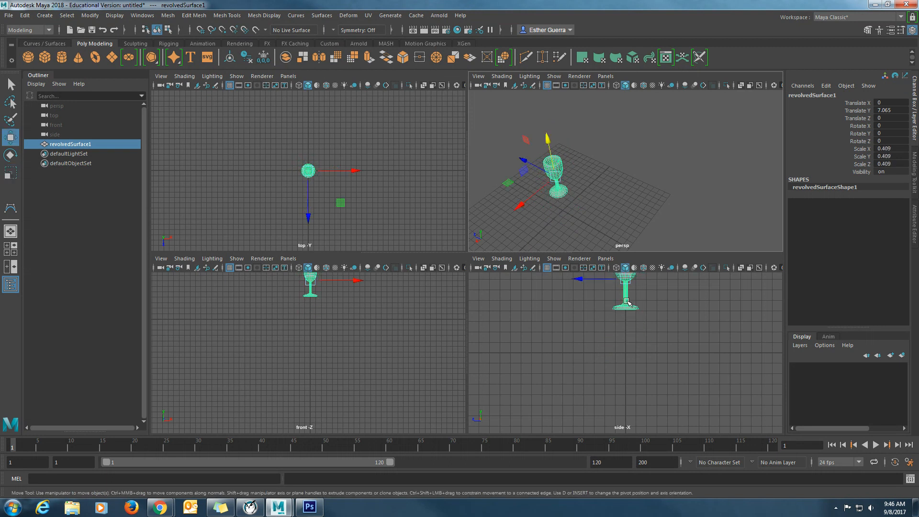
pyautogui.moveTo(548, 143); pyautogui.dragTo(550, 162)
# - Lower the goblet onto the grid at about Translate Y 2.816, move it along negative Z towards the grid's edge, and deselect it
pyautogui.press('space')
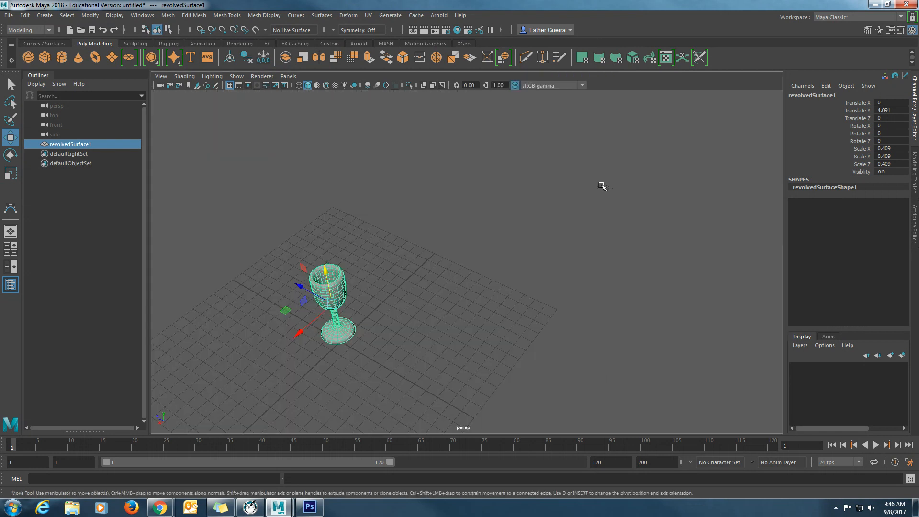
pyautogui.keyDown('alt'); pyautogui.moveTo(484, 329); pyautogui.dragTo(471, 314); pyautogui.keyUp('alt')
pyautogui.keyDown('alt'); pyautogui.moveTo(400, 339); pyautogui.dragTo(630, 148, button='middle'); pyautogui.keyUp('alt')
pyautogui.keyDown('alt'); pyautogui.moveTo(630, 148); pyautogui.dragTo(599, 197); pyautogui.keyUp('alt')
pyautogui.keyDown('alt'); pyautogui.moveTo(568, 225); pyautogui.dragTo(559, 234); pyautogui.keyUp('alt')
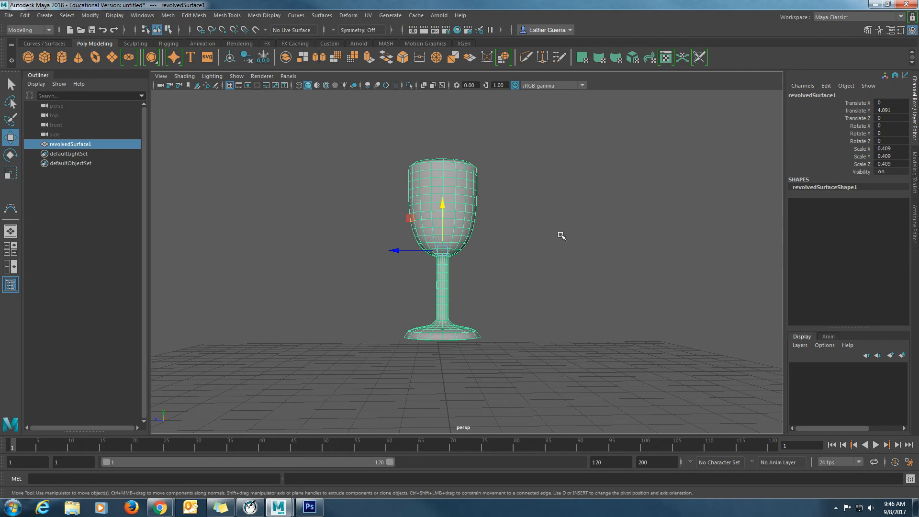
pyautogui.moveTo(444, 205); pyautogui.dragTo(443, 236)
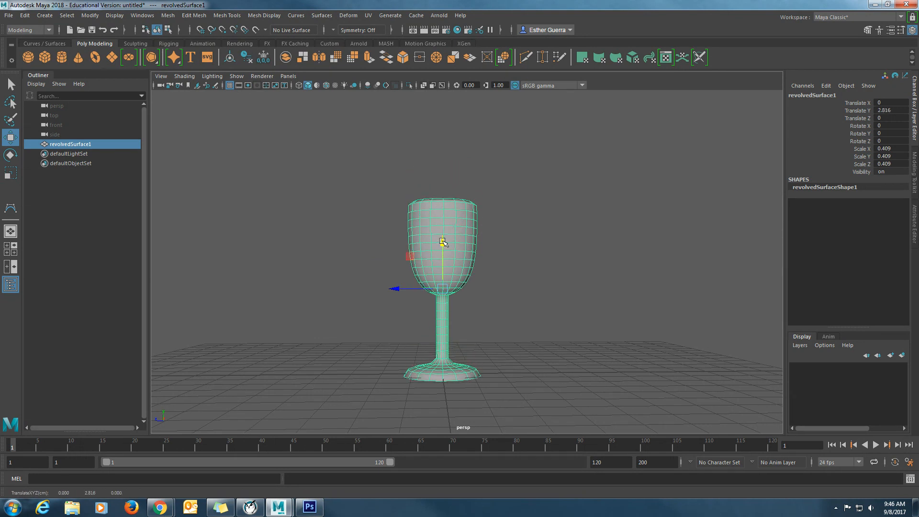
pyautogui.moveTo(398, 284); pyautogui.dragTo(696, 284)
pyautogui.click(529, 246)
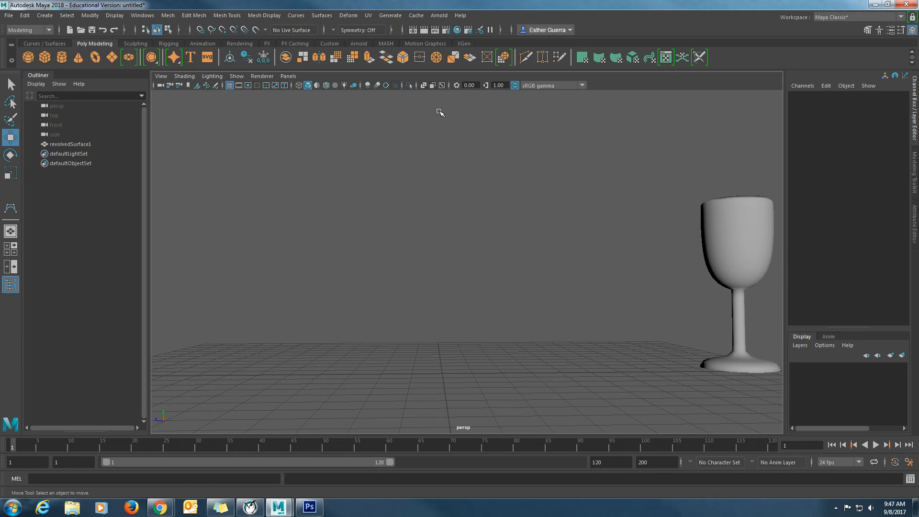
# - Create a NURBS circle at the origin and move it to about Translate Z 5.374, opposite the goblet
pyautogui.click(46, 15)
pyautogui.moveTo(56, 50)
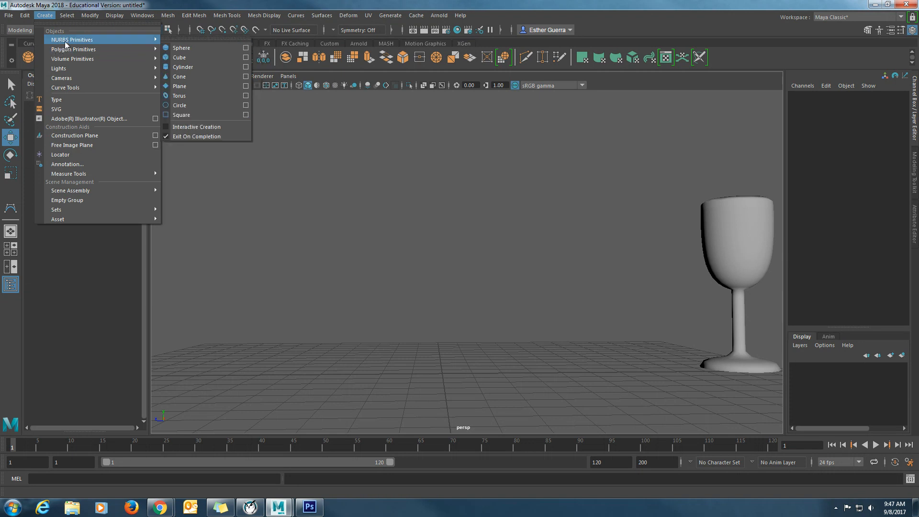
pyautogui.click(246, 106)
pyautogui.click(431, 283)
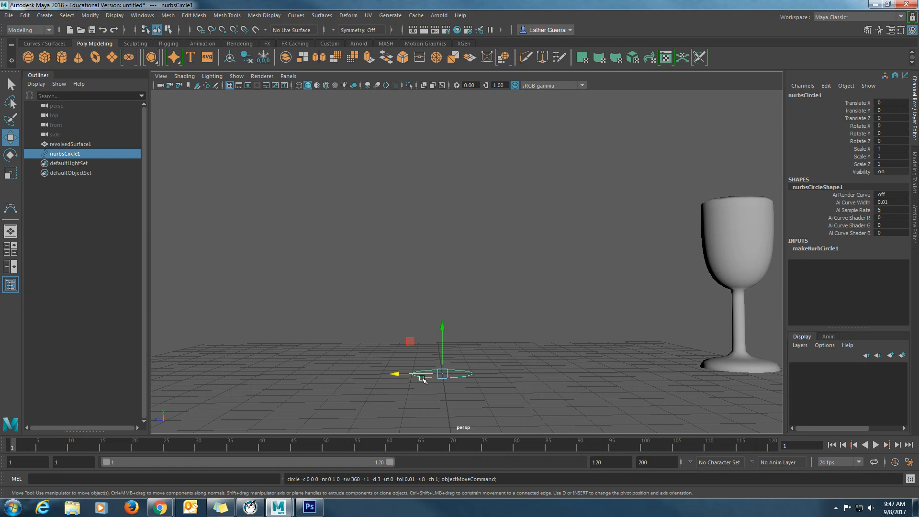
pyautogui.moveTo(395, 374); pyautogui.dragTo(229, 392)
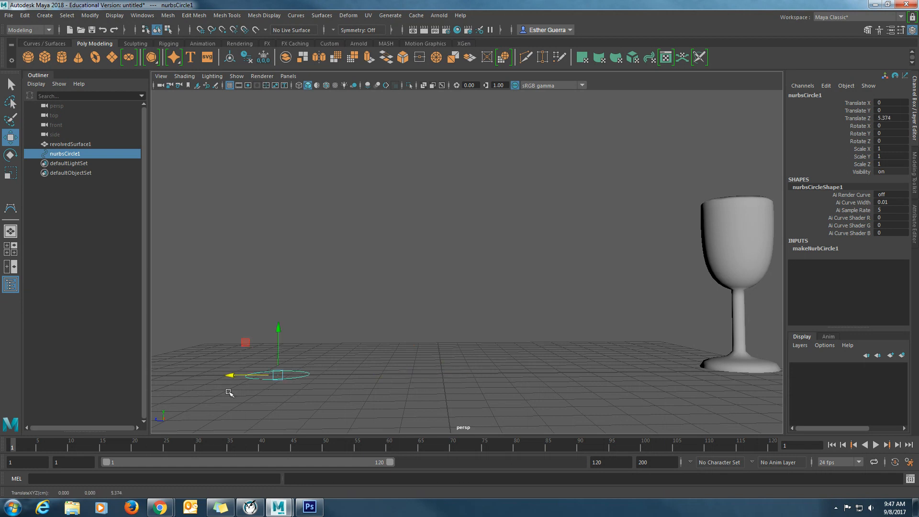
# - Duplicate the circle twice, raising the copies to about Y 0.879 and 1.933, and tilt the upper one about 14 degrees around X
pyautogui.hotkey('ctrl', 'd')
pyautogui.moveTo(281, 335); pyautogui.dragTo(274, 308)
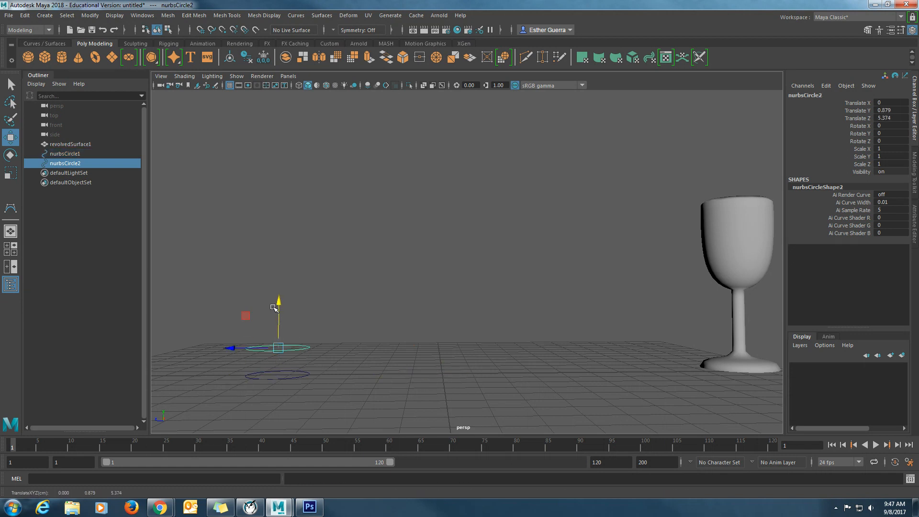
pyautogui.hotkey('ctrl', 'd')
pyautogui.moveTo(280, 286); pyautogui.dragTo(297, 298)
pyautogui.press('e')
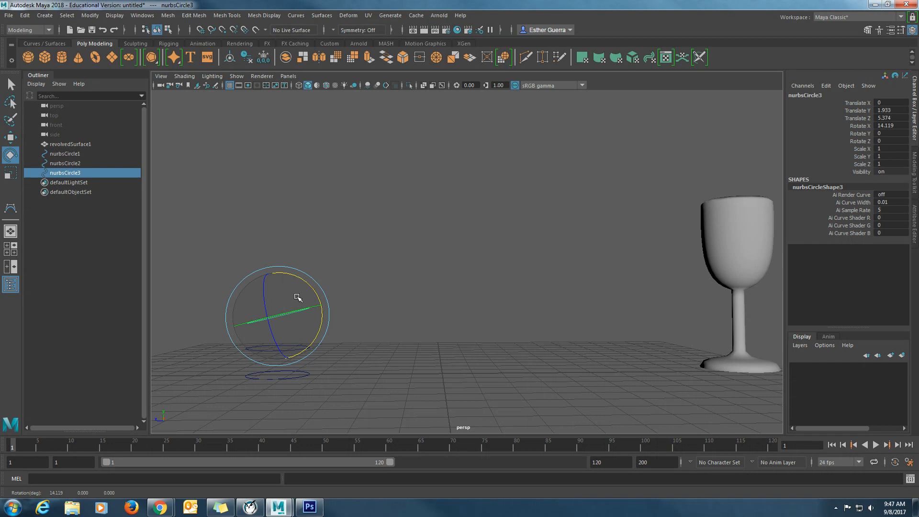
# - Duplicate the tilted circle, move the copy to about Y 2.736 and Z 6.141, and rotate it to about 53.8 degrees around X
pyautogui.hotkey('ctrl', 'd')
pyautogui.press('w')
pyautogui.moveTo(250, 313); pyautogui.dragTo(213, 315)
pyautogui.press('e')
pyautogui.moveTo(299, 297); pyautogui.dragTo(292, 275)
pyautogui.press('w')
pyautogui.press('e')
pyautogui.moveTo(297, 339)
pyautogui.keyDown('alt'); pyautogui.mouseDown()
pyautogui.moveTo(386, 343)
pyautogui.moveTo(291, 347)
pyautogui.mouseUp(); pyautogui.keyUp('alt')
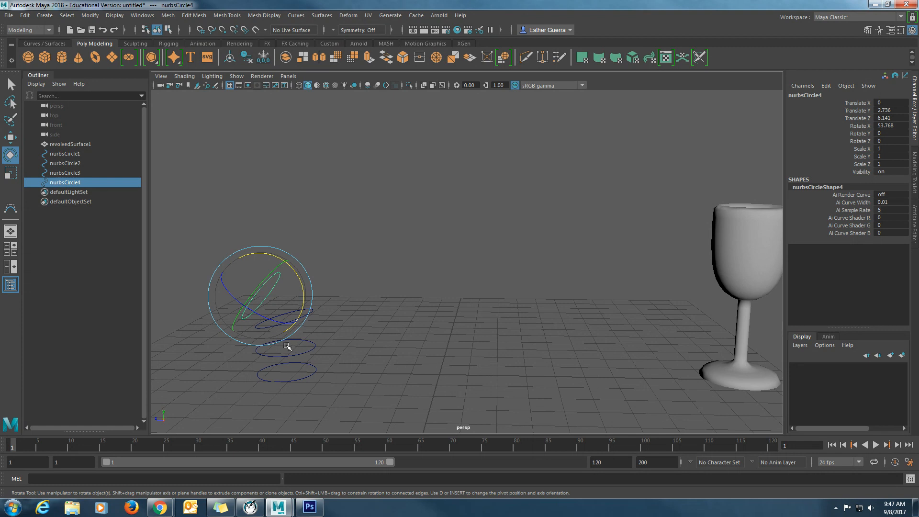
# - Try a Loft through all four circles and undo it along with the selection
pyautogui.keyDown('shift'); pyautogui.click(64, 154); pyautogui.keyUp('shift')
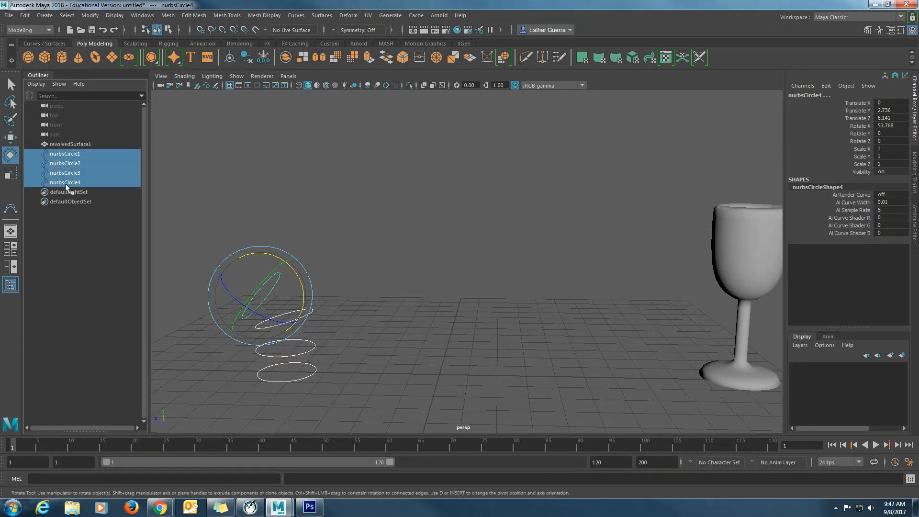
pyautogui.click(293, 16)
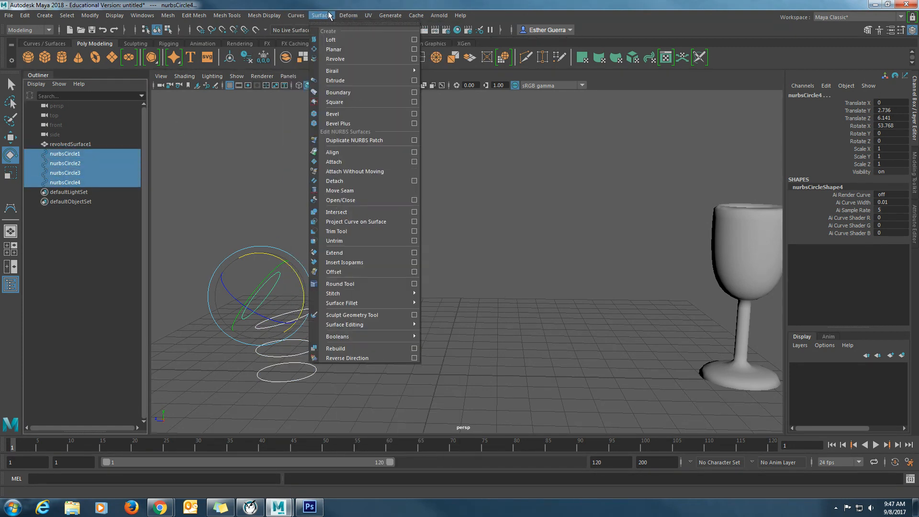
pyautogui.moveTo(273, 16)
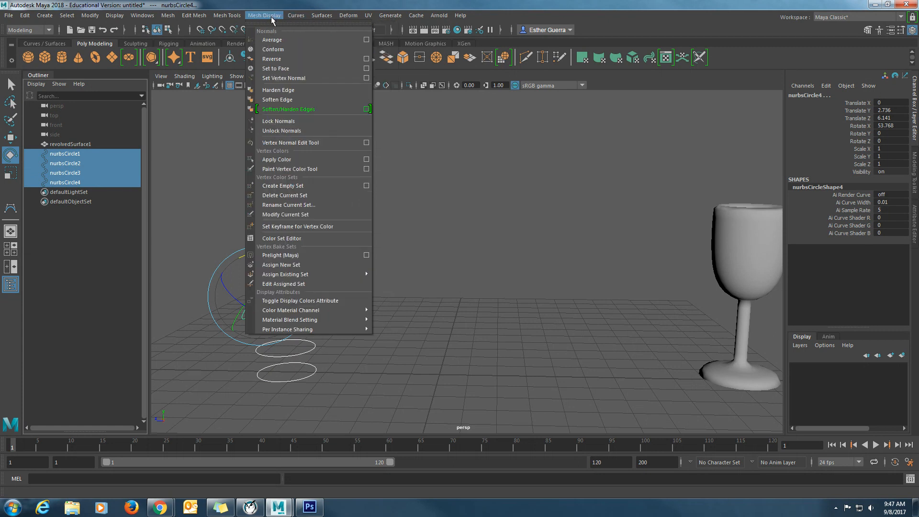
pyautogui.moveTo(360, 16)
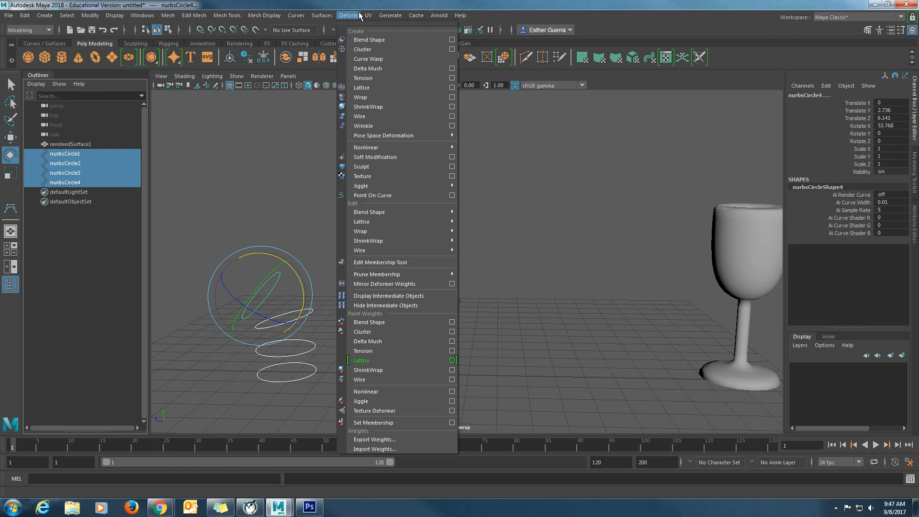
pyautogui.moveTo(322, 15)
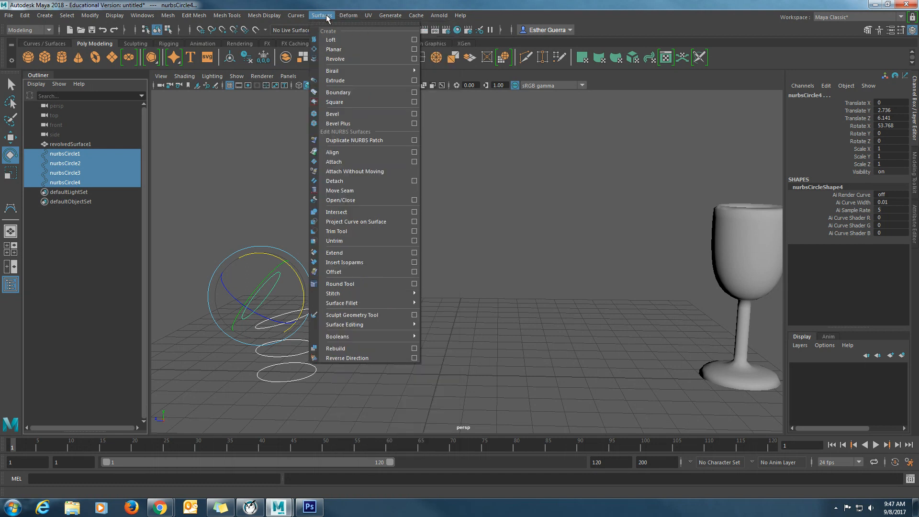
pyautogui.click(335, 40)
pyautogui.hotkey('ctrl', 'z')
pyautogui.hotkey('ctrl', 'z')
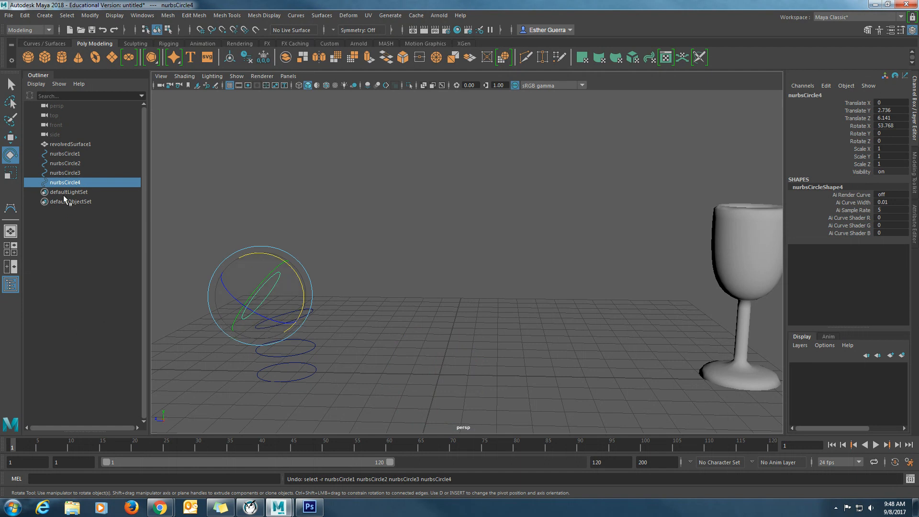
# - Delete the three duplicated circles and move the original circle back to the grid centre, at about Translate Z 0.028
pyautogui.moveTo(69, 161); pyautogui.dragTo(70, 186)
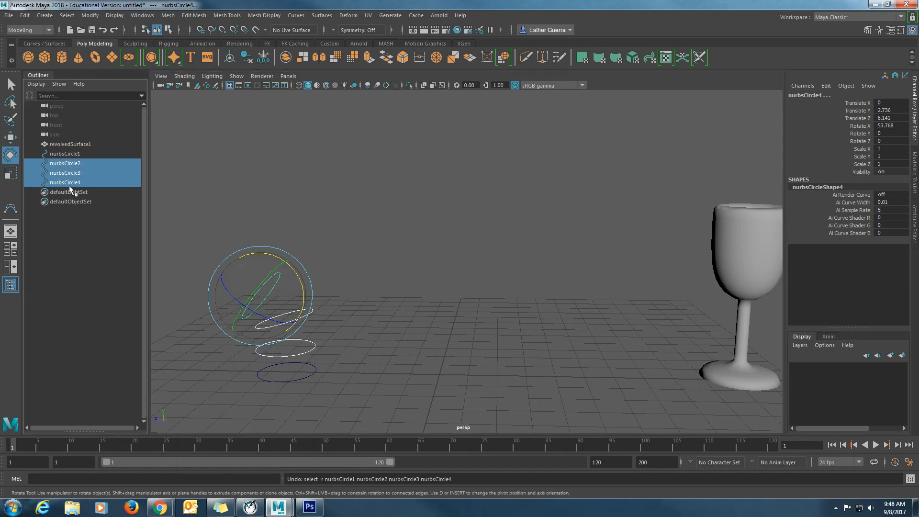
pyautogui.press('Delete')
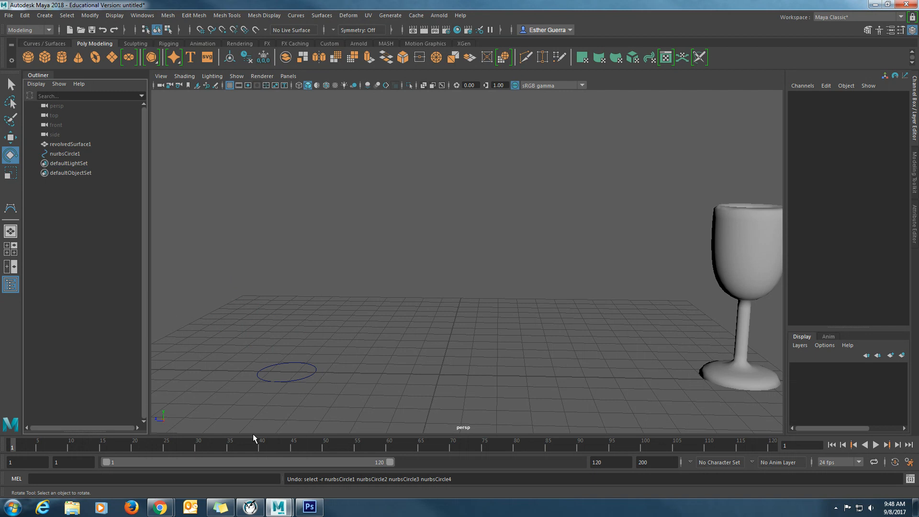
pyautogui.click(302, 378)
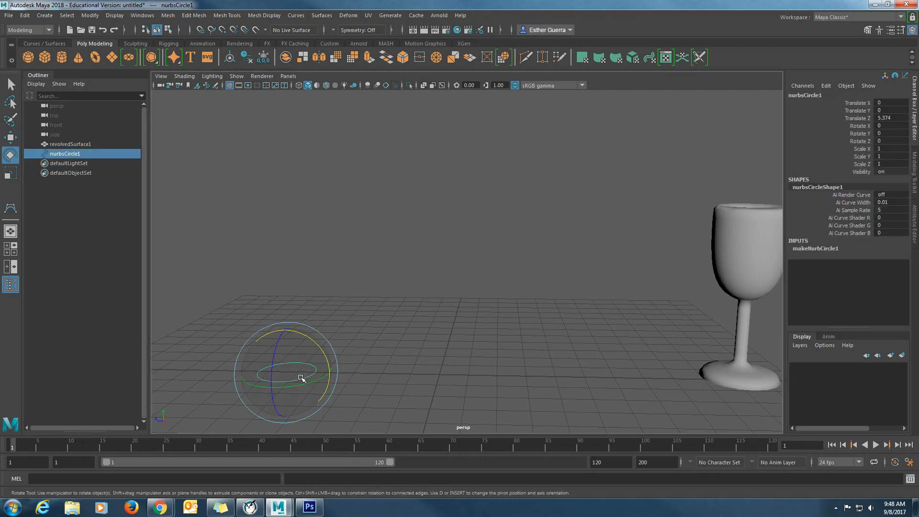
pyautogui.press('w')
pyautogui.moveTo(246, 375); pyautogui.dragTo(389, 401)
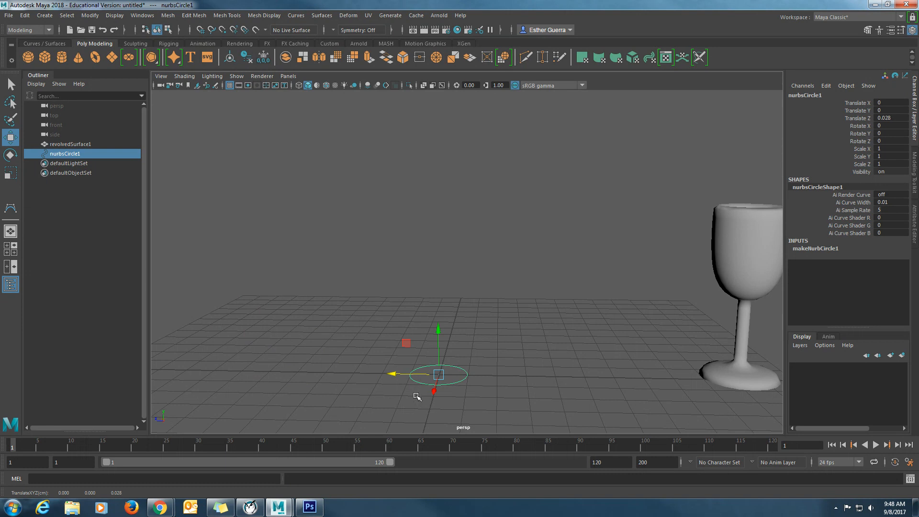
# - Enlarge the base circle slightly, duplicate it, and raise the copy a little with a uniform scale of about 1.106
pyautogui.press('r')
pyautogui.moveTo(438, 375); pyautogui.dragTo(438, 335)
pyautogui.hotkey('ctrl', 'd')
pyautogui.press('w')
pyautogui.press('r')
# - Duplicate the second circle, raise the copy to about Translate Y 0.444, and scale it uniformly to about 1.001
pyautogui.hotkey('ctrl', 'd')
pyautogui.press('w')
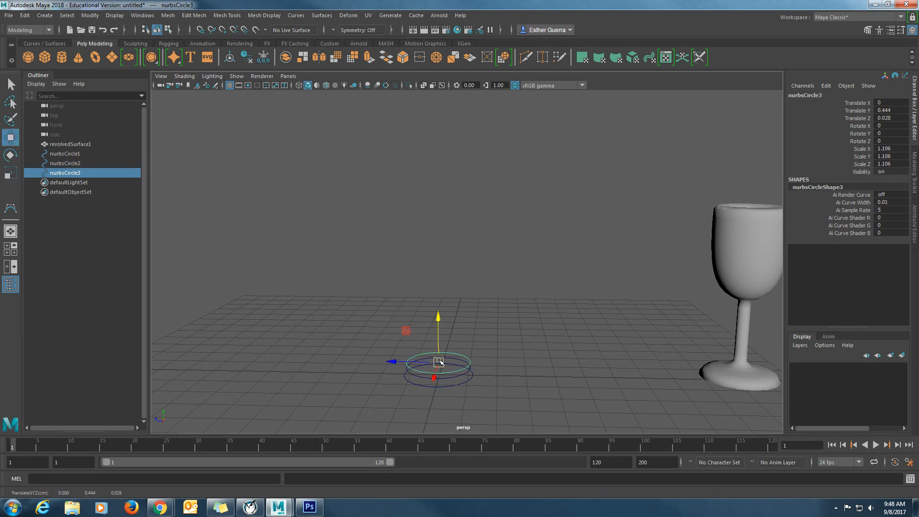
pyautogui.press('r')
pyautogui.moveTo(439, 362); pyautogui.dragTo(449, 320)
pyautogui.scroll(3, 434, 372)
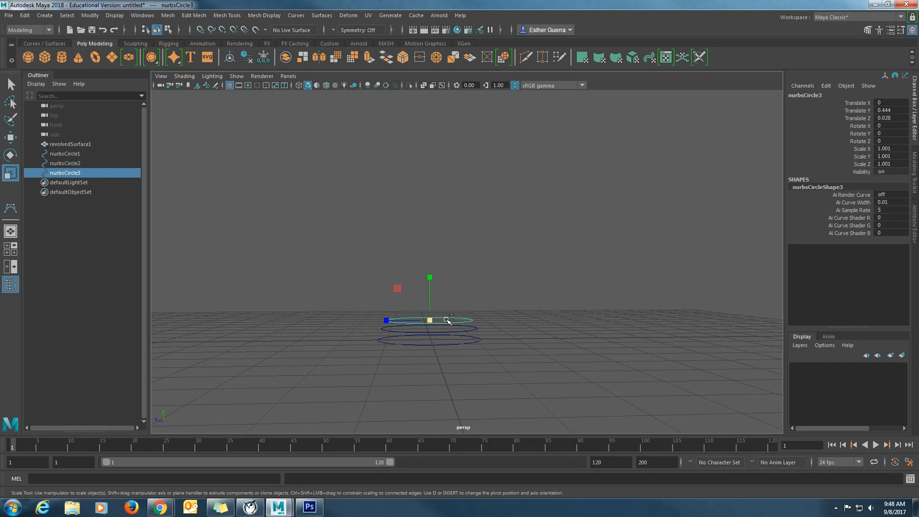
# - Duplicate the third circle, raise the copy to about Translate Y 0.909, and scale it uniformly to about 1.388
pyautogui.hotkey('ctrl', 'd')
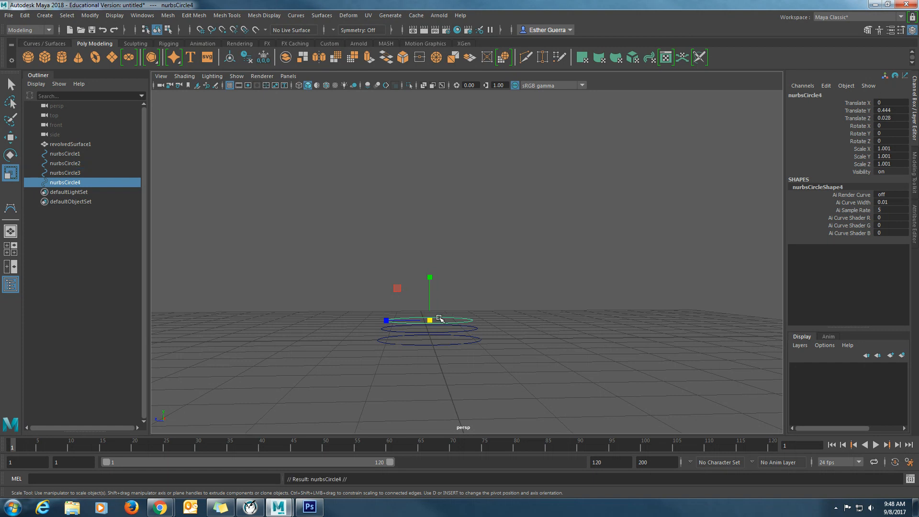
pyautogui.press('w')
pyautogui.moveTo(430, 291); pyautogui.dragTo(455, 305)
pyautogui.press('r')
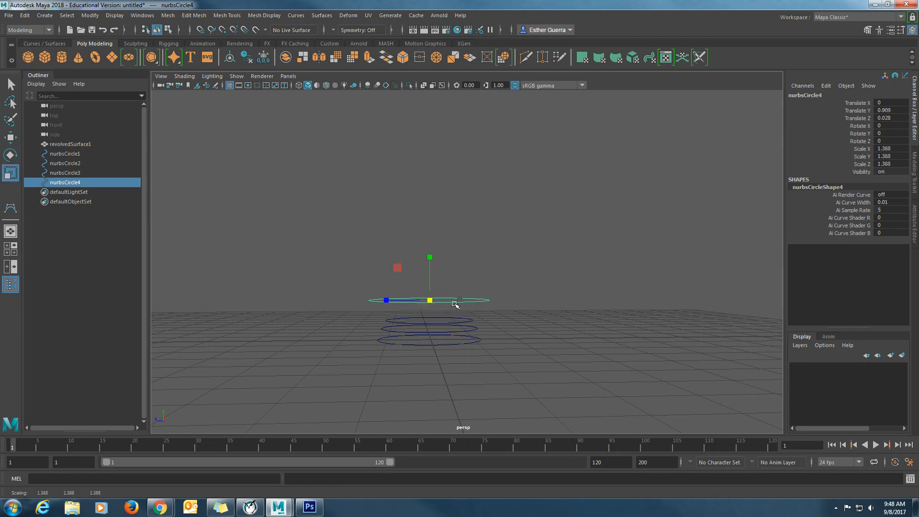
# - Duplicate the fourth circle, raise the copy to about Translate Y 1.819, and scale it uniformly to about 1.601
pyautogui.hotkey('ctrl', 'd')
pyautogui.press('w')
pyautogui.moveTo(429, 258); pyautogui.dragTo(430, 219)
pyautogui.keyDown('alt'); pyautogui.moveTo(461, 245); pyautogui.dragTo(443, 266); pyautogui.keyUp('alt')
pyautogui.press('r')
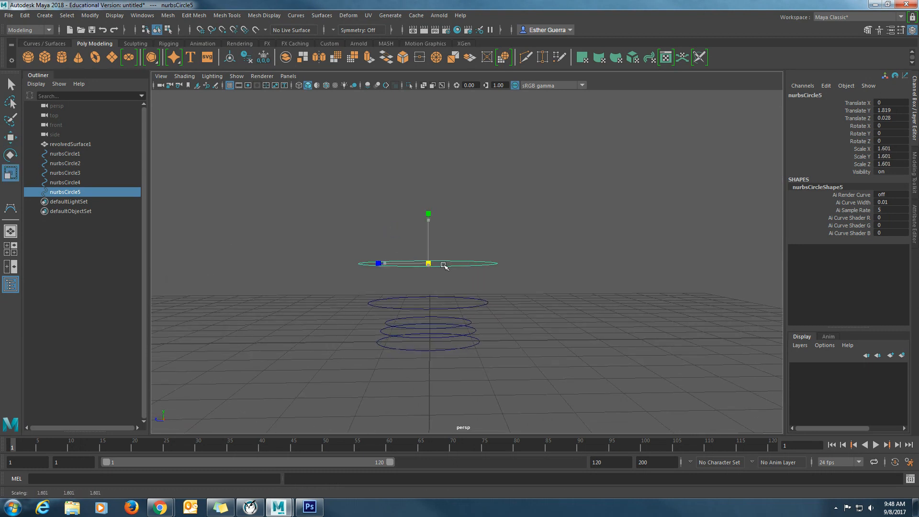
# - Raise a copy of the fifth circle to about Translate Y 2.337 as the rim, and duplicate it in place at about 1.452 scale
pyautogui.press('w')
pyautogui.moveTo(428, 223); pyautogui.dragTo(428, 201)
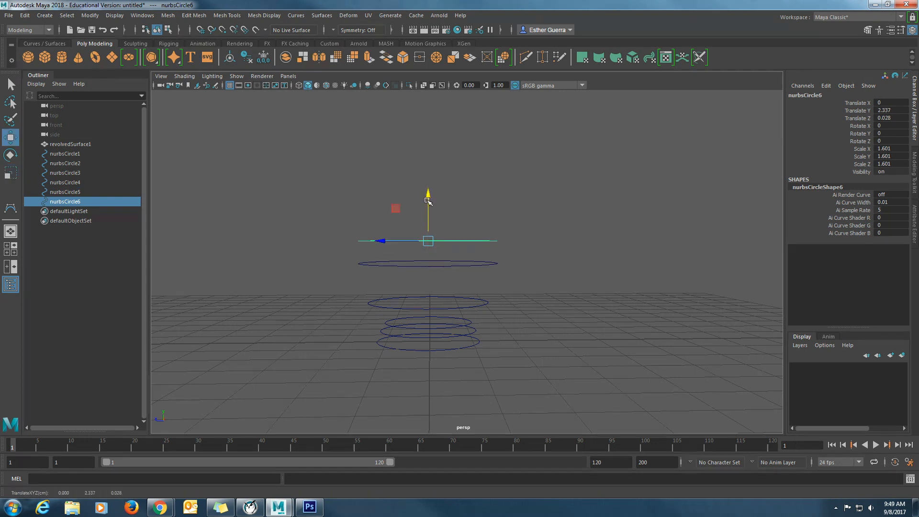
pyautogui.hotkey('ctrl', 'd')
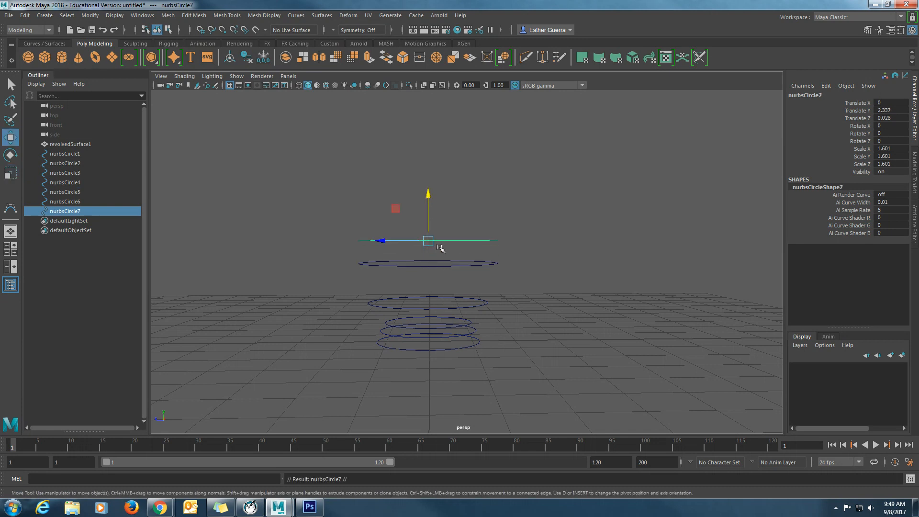
pyautogui.press('r')
pyautogui.moveTo(434, 246); pyautogui.dragTo(445, 269)
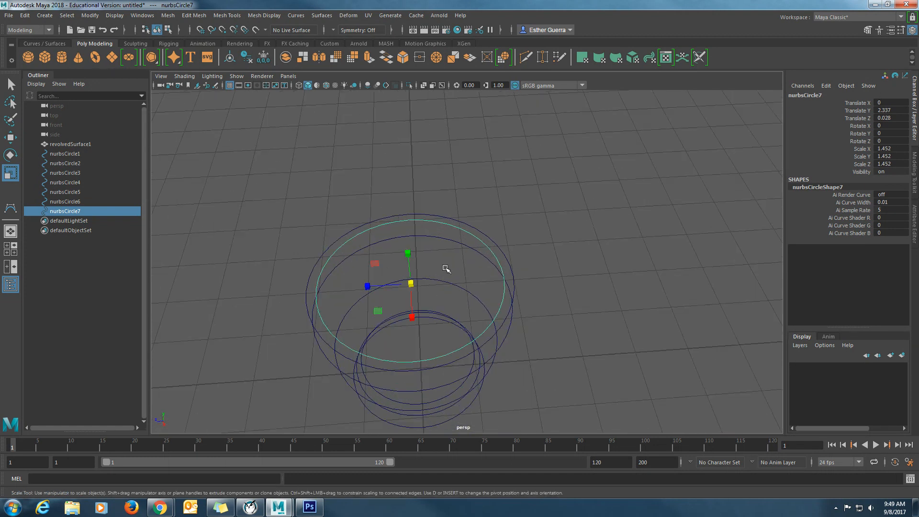
# - Duplicate the seventh circle, lower the copy to about Translate Y 2.079, and scale it uniformly to about 1.406
pyautogui.hotkey('ctrl', 'd')
pyautogui.press('w')
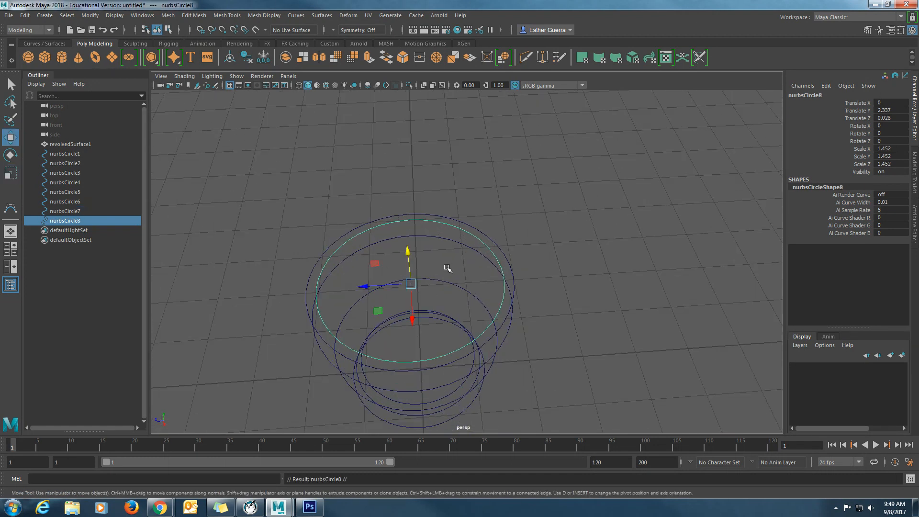
pyautogui.moveTo(406, 253)
pyautogui.mouseDown()
pyautogui.moveTo(407, 266)
pyautogui.moveTo(479, 263)
pyautogui.moveTo(462, 247)
pyautogui.moveTo(439, 259)
pyautogui.moveTo(445, 249)
pyautogui.moveTo(430, 251)
pyautogui.mouseUp()
pyautogui.press('r')
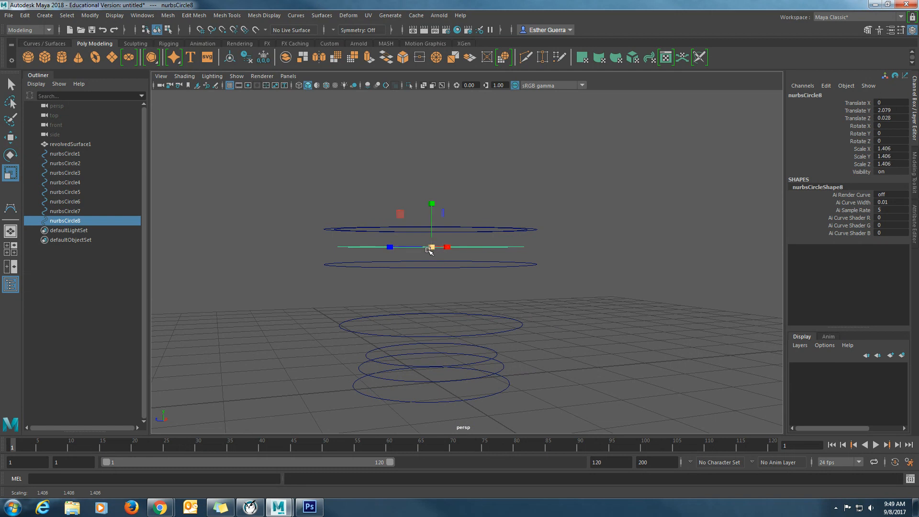
# - Duplicate the eighth circle, lower the copy to about Translate Y 1.183, and scale it uniformly to about 1.172
pyautogui.hotkey('ctrl', 'd')
pyautogui.press('t')
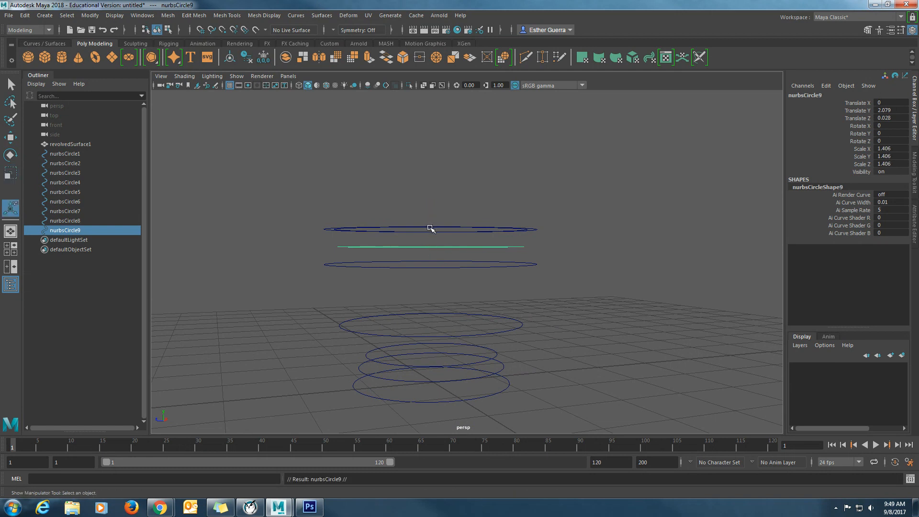
pyautogui.press('w')
pyautogui.moveTo(431, 213); pyautogui.dragTo(430, 271)
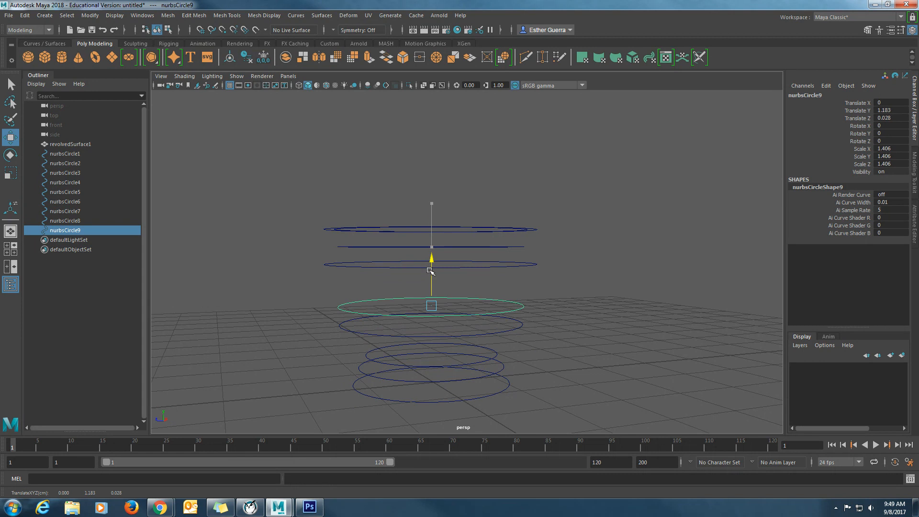
pyautogui.press('r')
pyautogui.moveTo(431, 307); pyautogui.dragTo(406, 310)
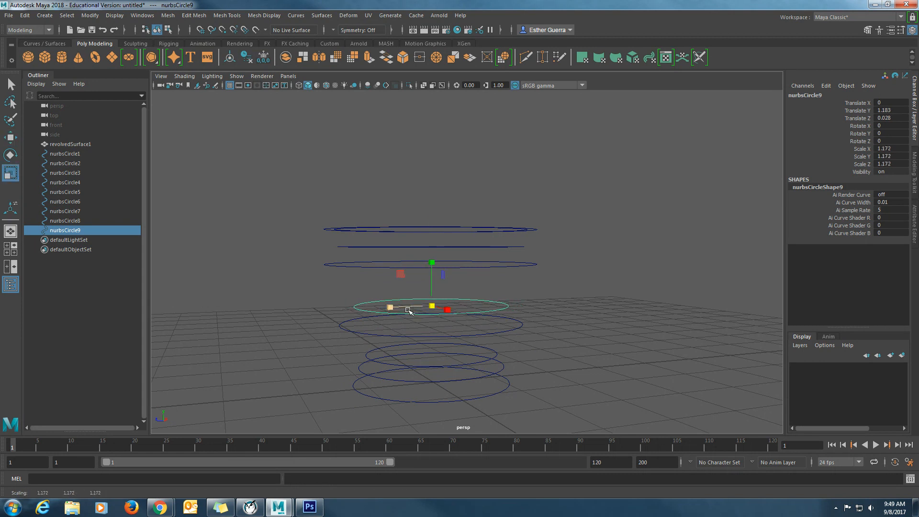
# - Duplicate the ninth circle, lower the copy to about Translate Y 0.502, and scale it uniformly to about 0.831
pyautogui.hotkey('ctrl', 'd')
pyautogui.press('w')
pyautogui.moveTo(432, 263); pyautogui.dragTo(431, 307)
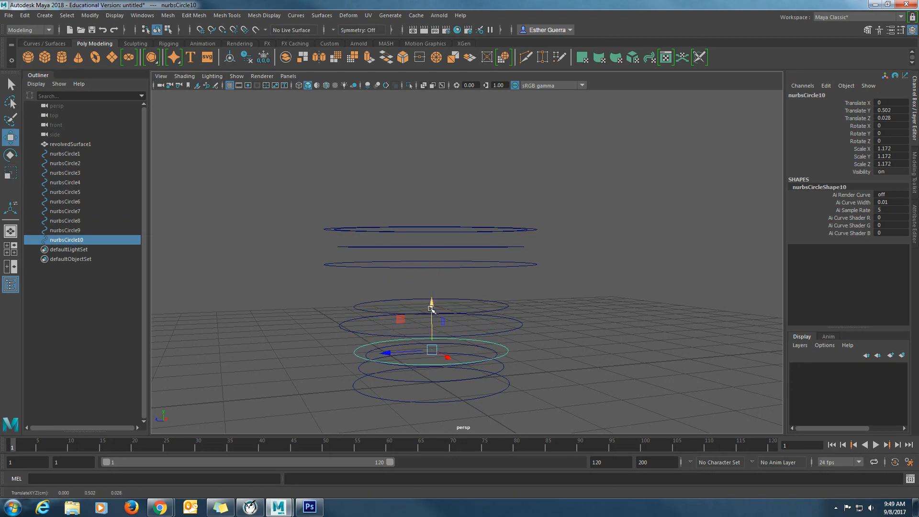
pyautogui.press('r')
pyautogui.moveTo(434, 350); pyautogui.dragTo(395, 358)
# - Duplicate the tenth circle, lower the copy to about Translate Y 0.136, and scale it uniformly to about 0.552
pyautogui.hotkey('ctrl', 'd')
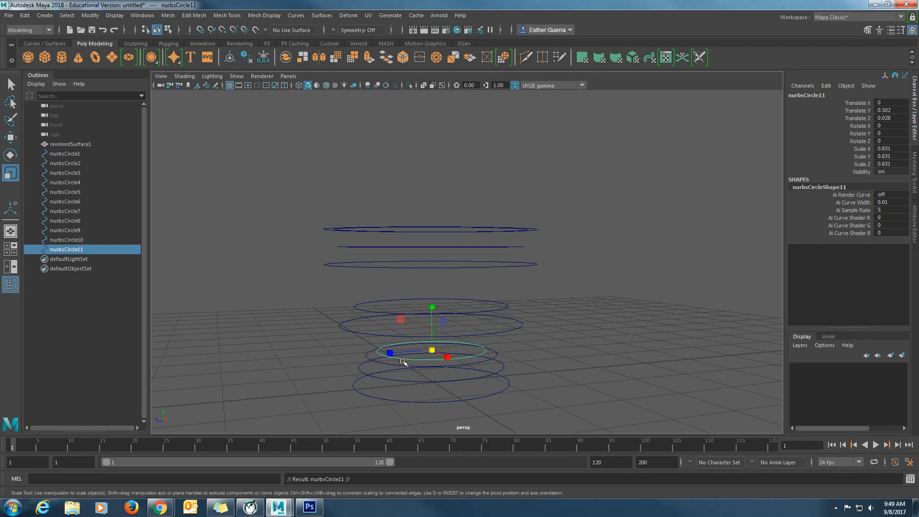
pyautogui.press('w')
pyautogui.moveTo(431, 305); pyautogui.dragTo(434, 342)
pyautogui.press('r')
pyautogui.moveTo(435, 377); pyautogui.dragTo(420, 380)
# - Duplicate the eleventh circle, lower the copy to about Translate Y 0.029, and scale it uniformly to about 0.309
pyautogui.hotkey('ctrl', 'd')
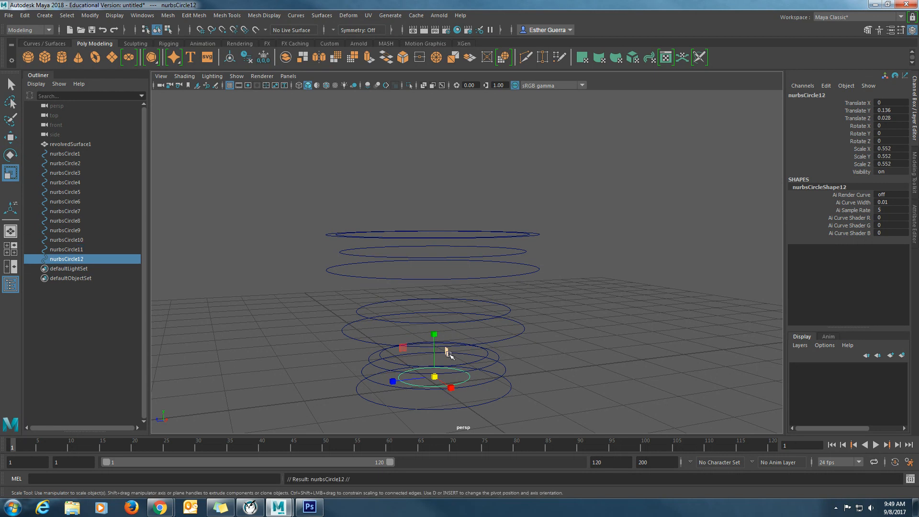
pyautogui.press('w')
pyautogui.moveTo(436, 339)
pyautogui.mouseDown()
pyautogui.moveTo(433, 358)
pyautogui.moveTo(419, 332)
pyautogui.mouseUp()
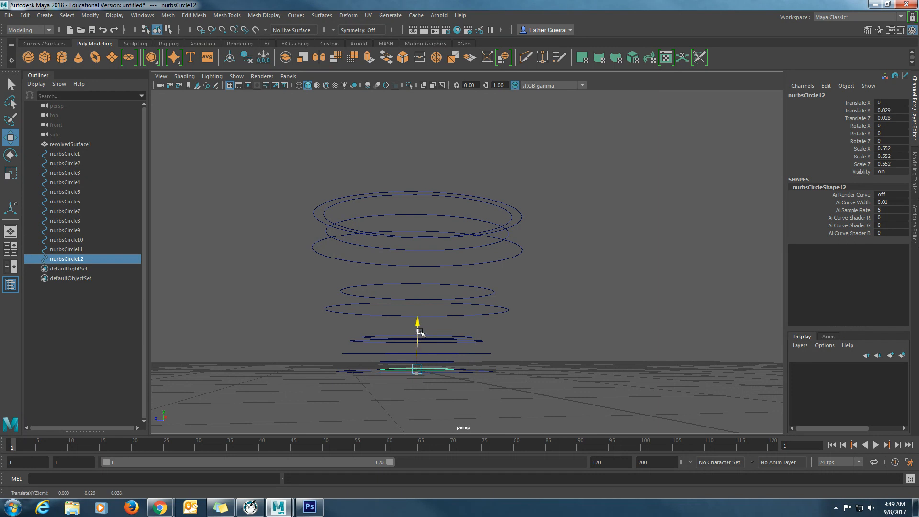
pyautogui.press('r')
pyautogui.moveTo(420, 370); pyautogui.dragTo(449, 316)
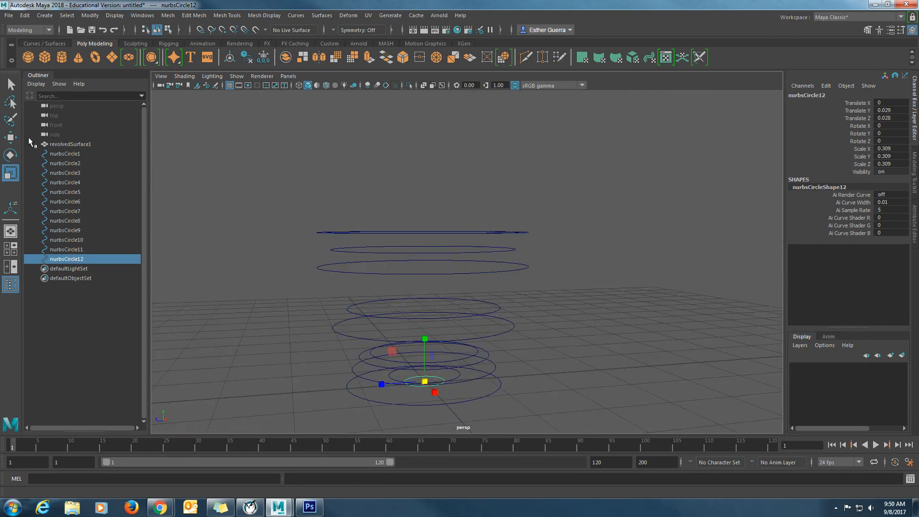
# - Rename the revolved surface as Chalice
pyautogui.doubleClick(73, 144)
pyautogui.write('Chalice')
pyautogui.press('Return')
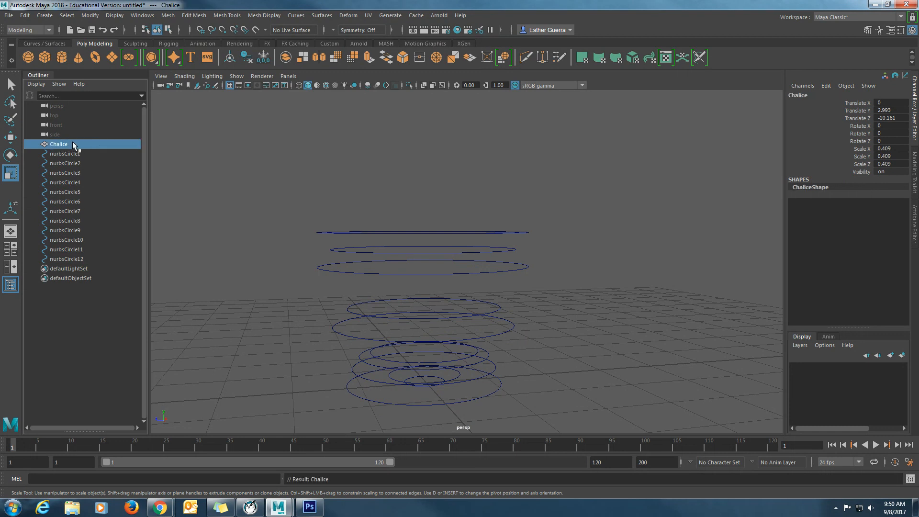
# - Loft all twelve circles in order into a closed cubic polygon surface with 4 section spans, using quads and the Count tessellation method
pyautogui.click(70, 154)
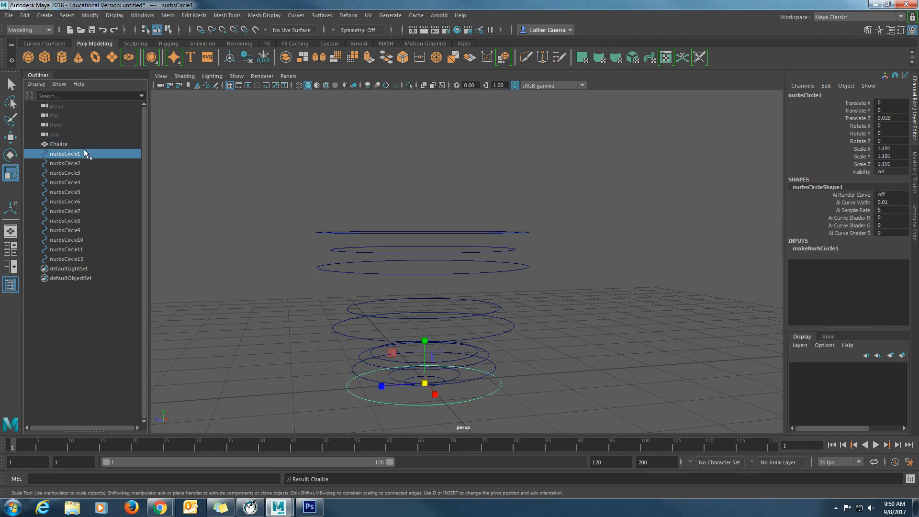
pyautogui.keyDown('shift'); pyautogui.click(73, 259); pyautogui.keyUp('shift')
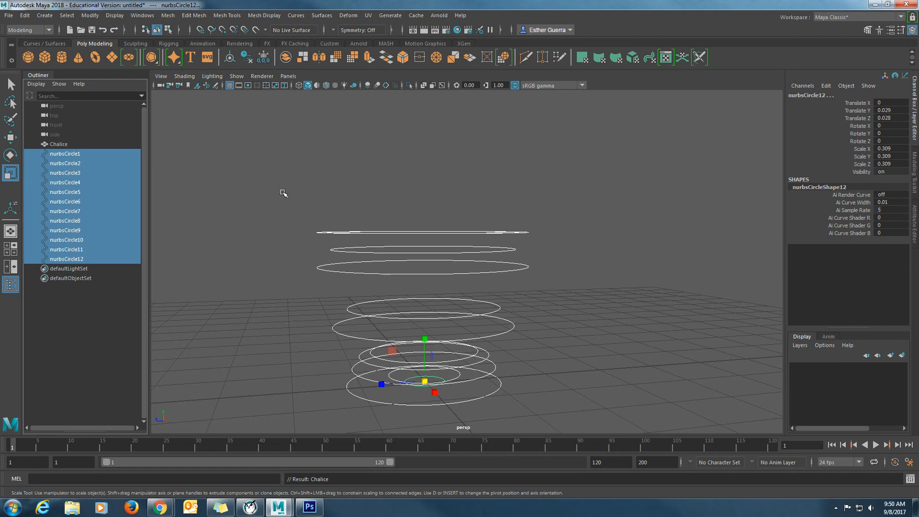
pyautogui.click(321, 15)
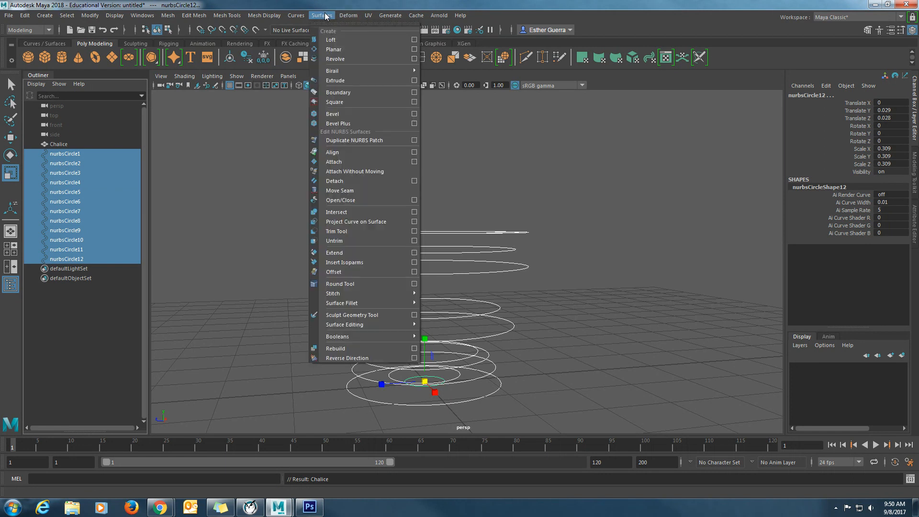
pyautogui.click(415, 42)
pyautogui.moveTo(568, 122); pyautogui.dragTo(404, 124)
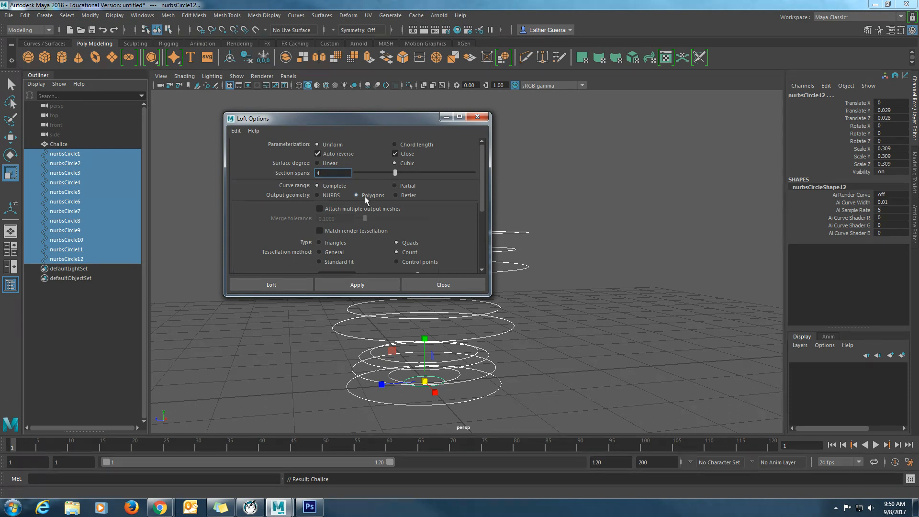
pyautogui.scroll(-1, 369, 216)
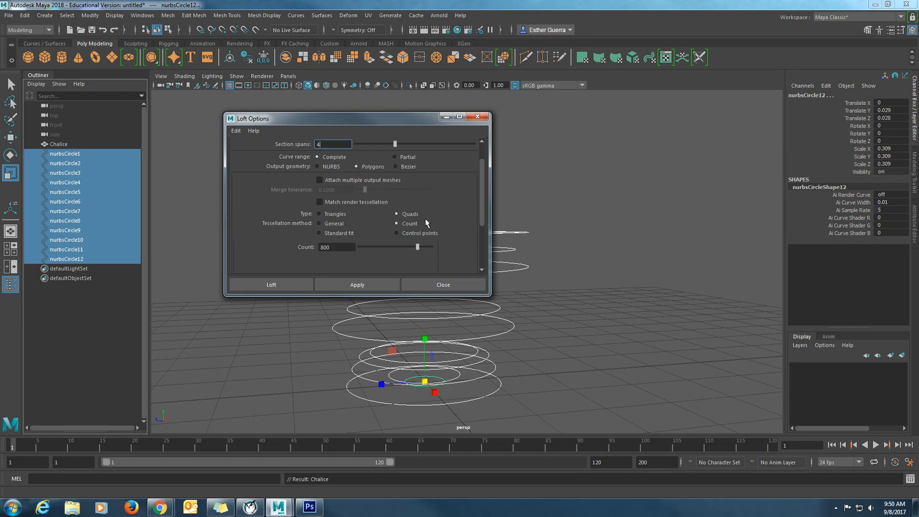
pyautogui.moveTo(342, 247); pyautogui.dragTo(301, 250)
pyautogui.click(287, 289)
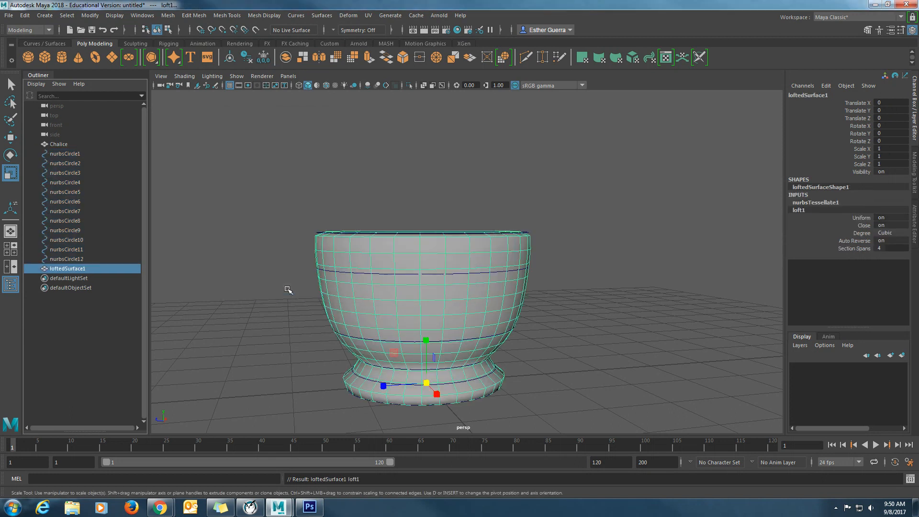
# - Move the lofted bowl away from its circles along Z to about -4.113
pyautogui.keyDown('alt'); pyautogui.moveTo(527, 382); pyautogui.dragTo(533, 351); pyautogui.keyUp('alt')
pyautogui.press('w')
pyautogui.moveTo(368, 381); pyautogui.dragTo(620, 414)
pyautogui.scroll(-2, 608, 330)
pyautogui.keyDown('alt'); pyautogui.moveTo(649, 305); pyautogui.dragTo(488, 361); pyautogui.keyUp('alt')
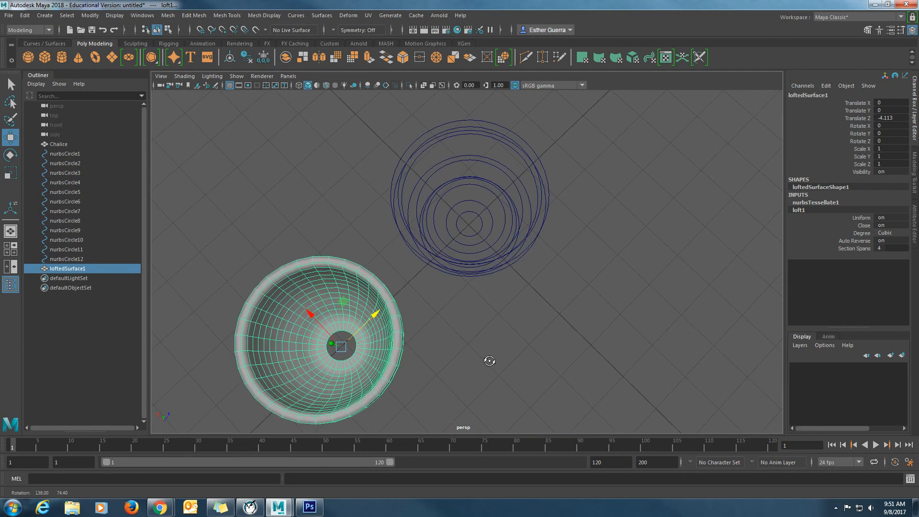
# - Scale the innermost bottom circle down uniformly to about 0.214 to narrow the hole in the bowl's floor
pyautogui.click(475, 229)
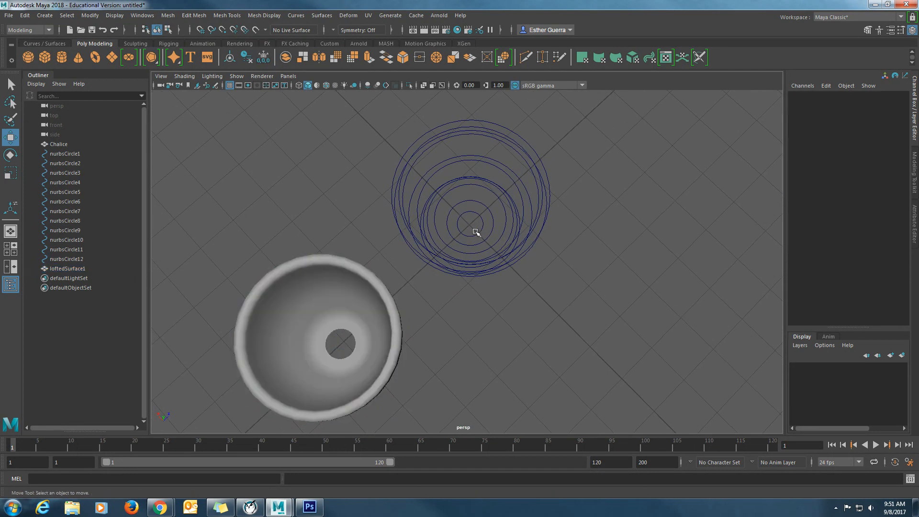
pyautogui.click(480, 234)
pyautogui.press('r')
pyautogui.moveTo(470, 223); pyautogui.dragTo(498, 304)
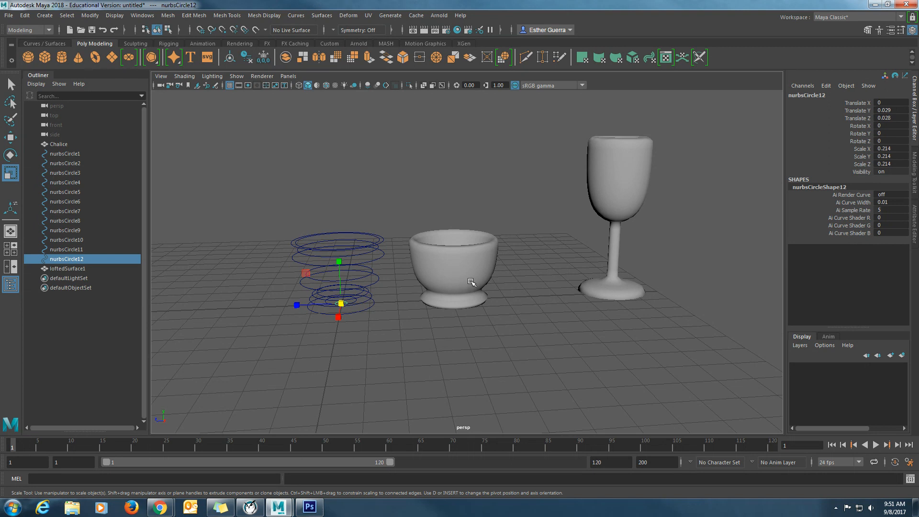
# - Delete the lofted bowl's construction history and remove all twelve NURBS circles
pyautogui.click(471, 283)
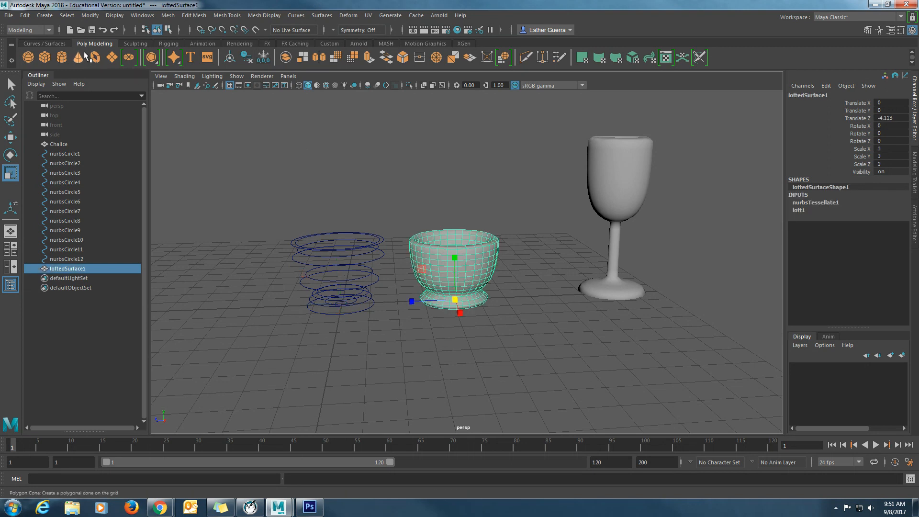
pyautogui.click(28, 17)
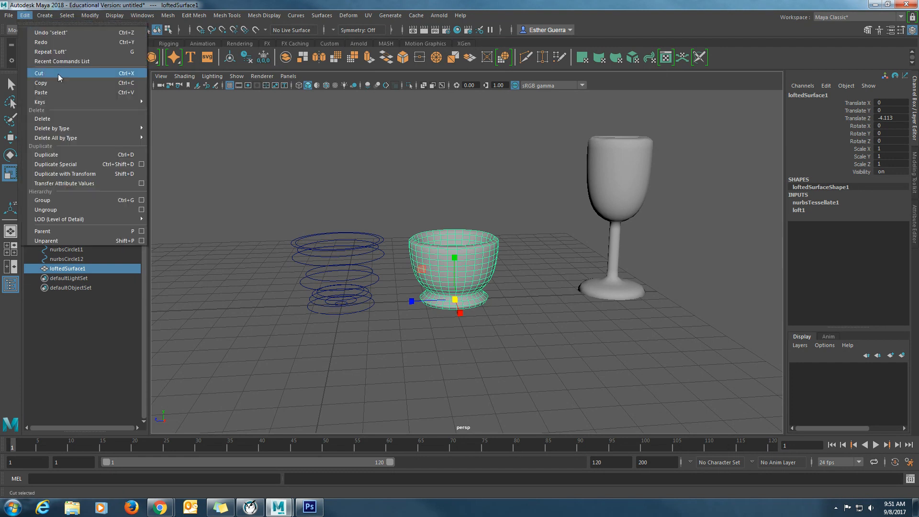
pyautogui.moveTo(94, 135)
pyautogui.click(187, 136)
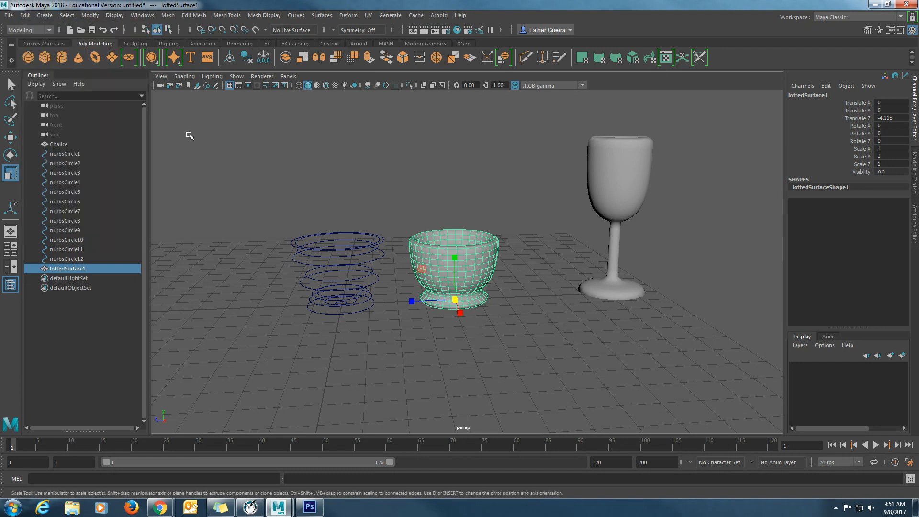
pyautogui.moveTo(74, 154); pyautogui.dragTo(73, 260)
pyautogui.press('Delete')
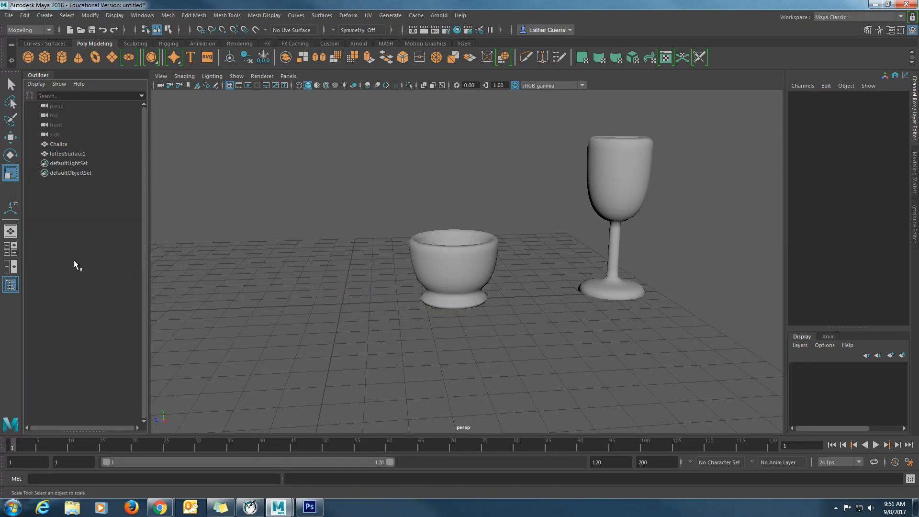
# - Rename the lofted bowl as Pottery and move it along Z away from the goblet, past the grid's centre
pyautogui.doubleClick(69, 153)
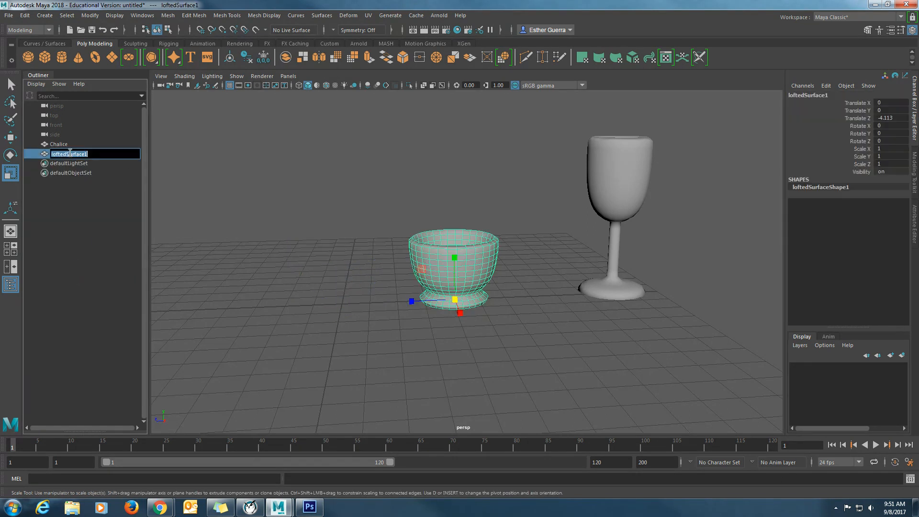
pyautogui.write('Pa')
pyautogui.press('Return')
pyautogui.press('w')
pyautogui.moveTo(411, 301); pyautogui.dragTo(202, 304)
# - Move the Chalice along Z to about -2.151 so it stands beside the bowl
pyautogui.click(618, 187)
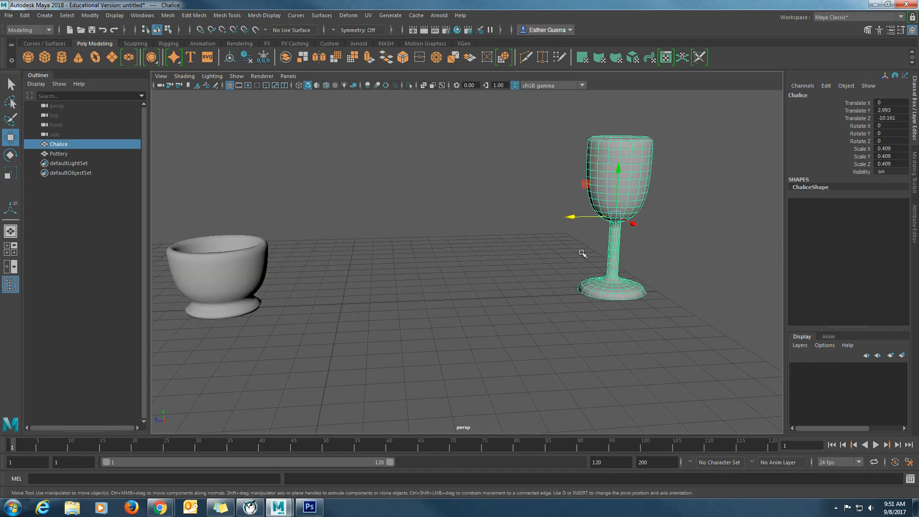
pyautogui.moveTo(584, 221); pyautogui.dragTo(397, 280)
pyautogui.scroll(-4, 362, 254)
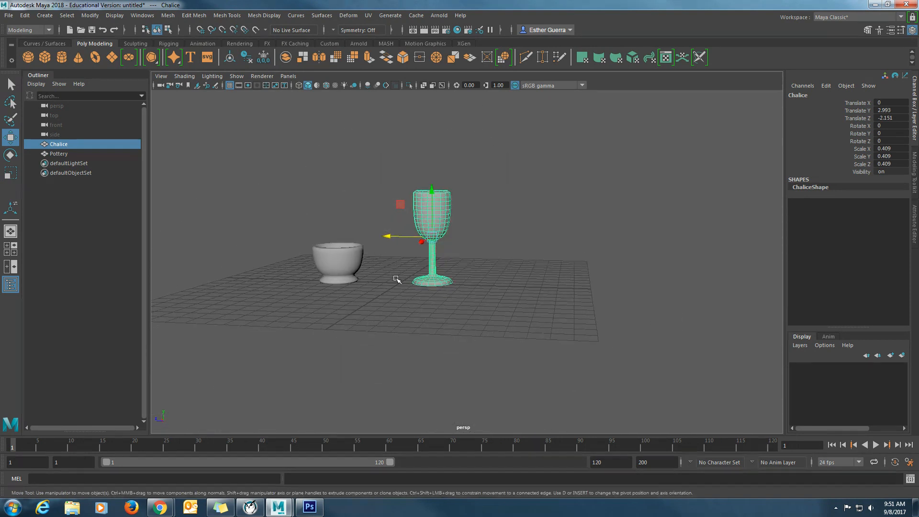
pyautogui.scroll(5, 397, 280)
pyautogui.keyDown('alt'); pyautogui.moveTo(373, 305); pyautogui.dragTo(479, 345, button='middle'); pyautogui.keyUp('alt')
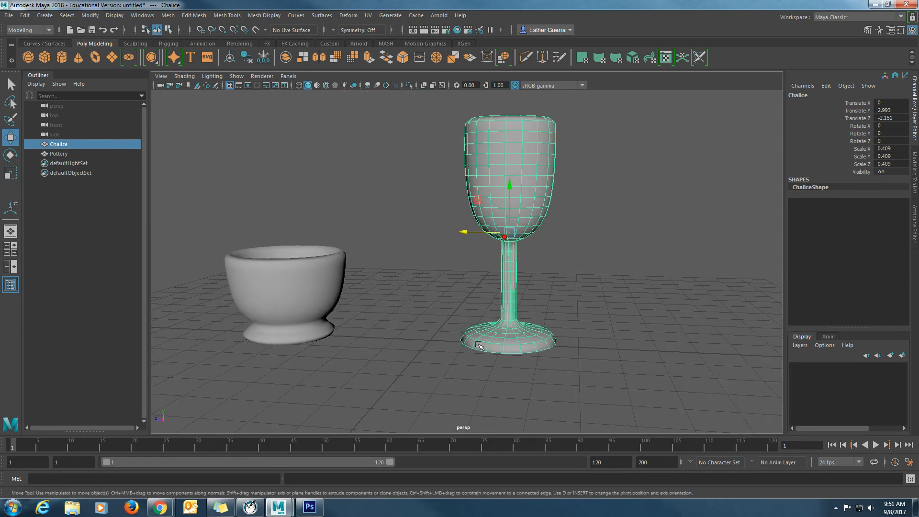
pyautogui.click(166, 509)
pyautogui.click(231, 477)
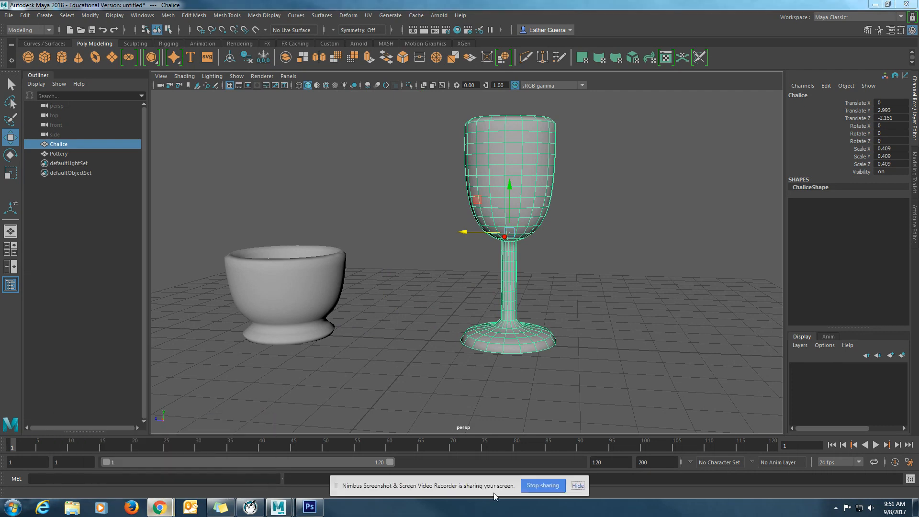